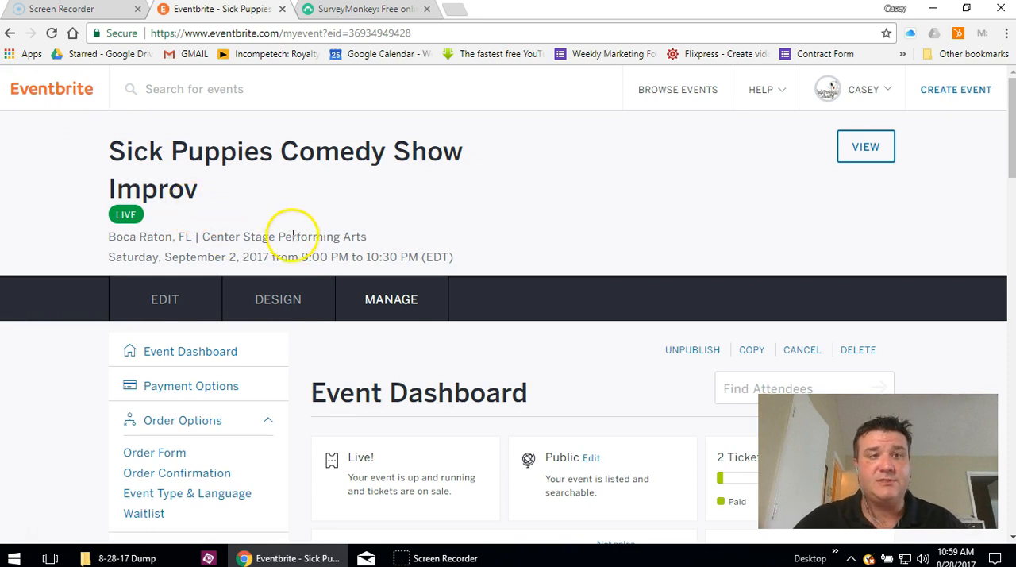
- Open the SurveyMonkey extension for the Sick Puppies Comedy Show Improv event
{"action": "scroll", "coordinate": [290, 233], "scroll_direction": "down", "scroll_amount": 3}
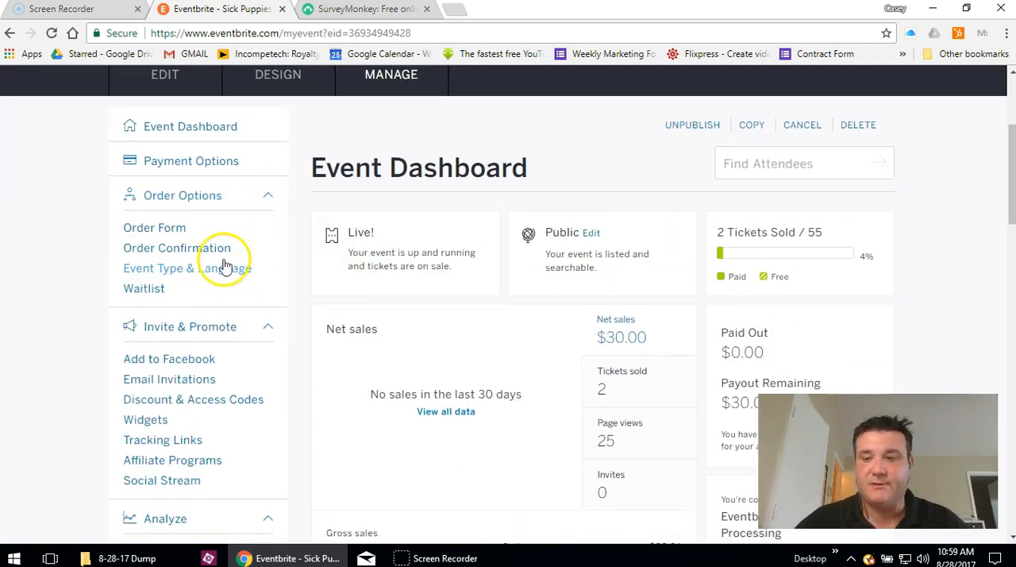
{"action": "scroll", "coordinate": [210, 240], "scroll_direction": "down", "scroll_amount": 2}
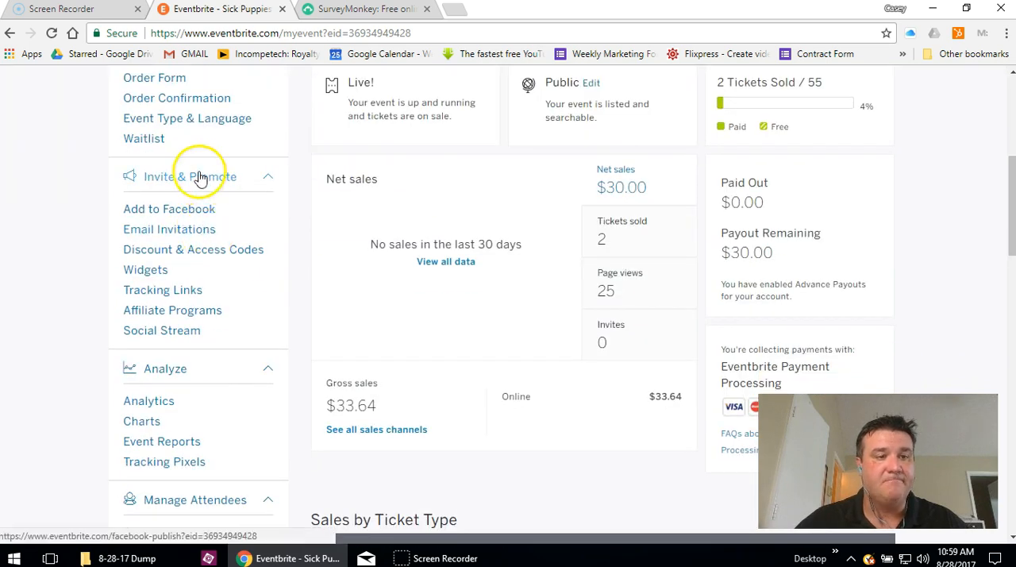
{"action": "scroll", "coordinate": [200, 151], "scroll_direction": "down", "scroll_amount": 3}
{"action": "scroll", "coordinate": [198, 238], "scroll_direction": "down", "scroll_amount": 3}
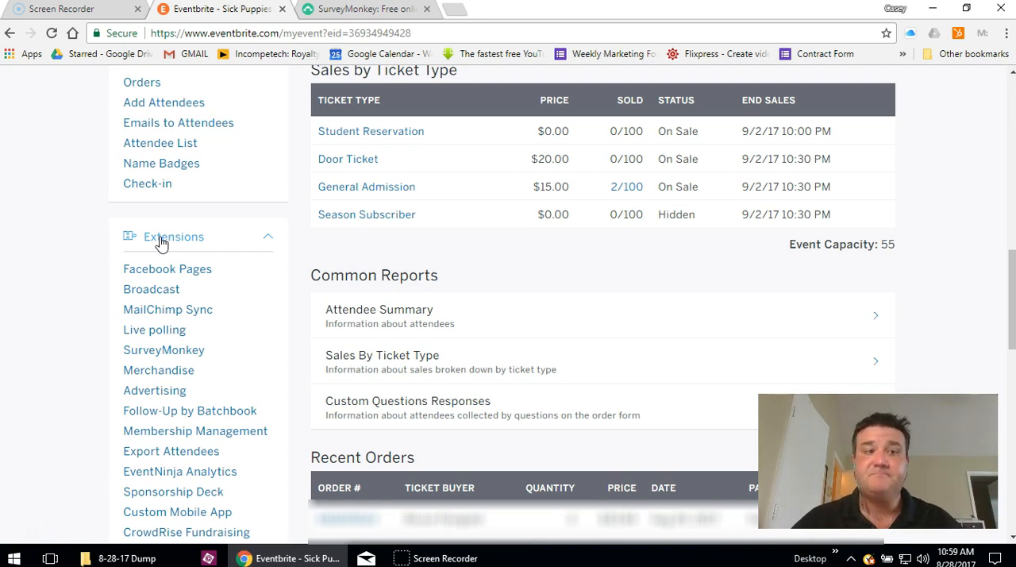
{"action": "scroll", "coordinate": [164, 243], "scroll_direction": "down", "scroll_amount": 1}
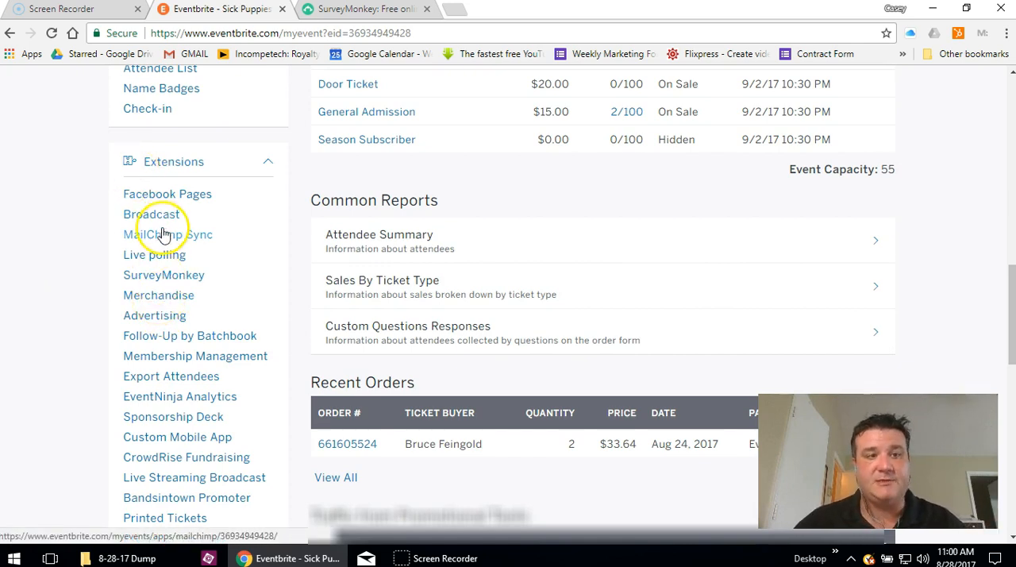
{"action": "left_click", "coordinate": [163, 277]}
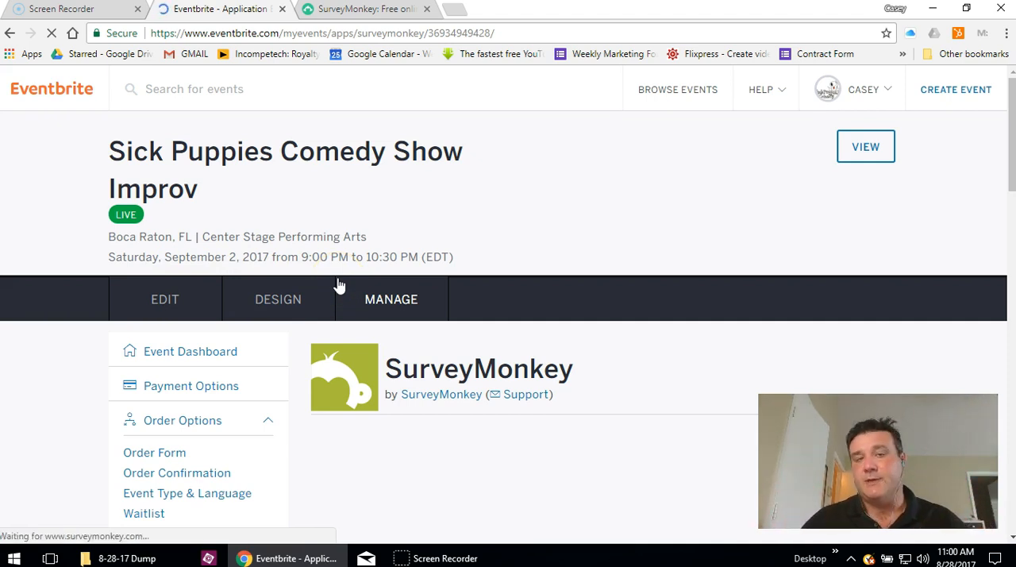
- Sign in to SurveyMonkey with the saved username and password, and have the login remembered
{"action": "scroll", "coordinate": [710, 269], "scroll_direction": "down", "scroll_amount": 2}
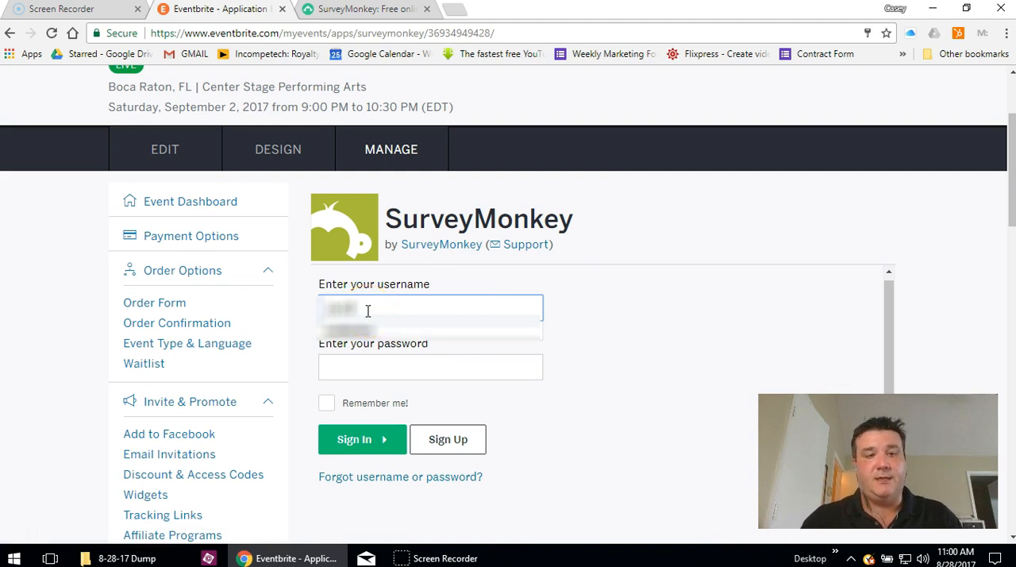
{"action": "key", "text": "Down"}
{"action": "key", "text": "Return"}
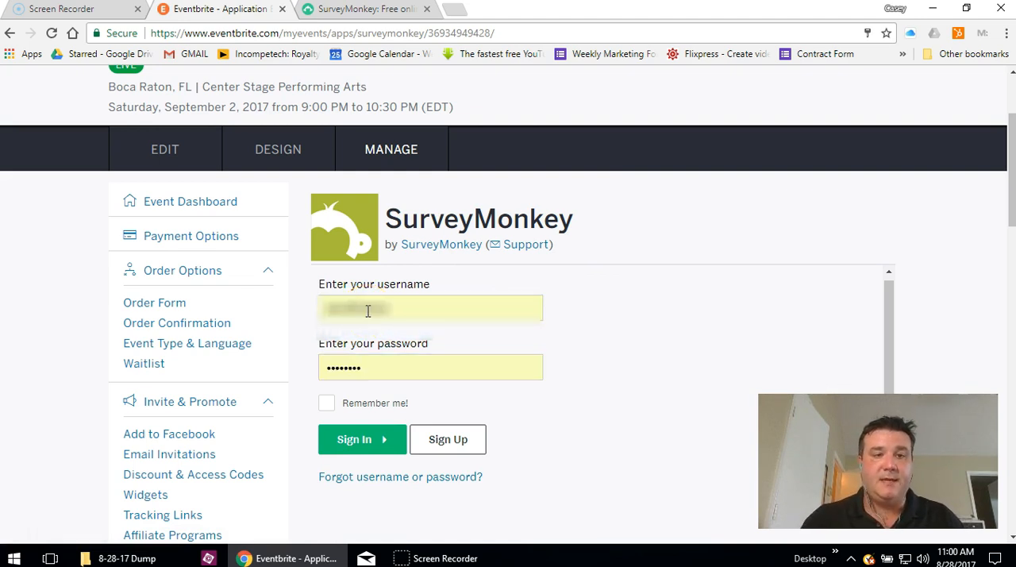
{"action": "left_click", "coordinate": [326, 403]}
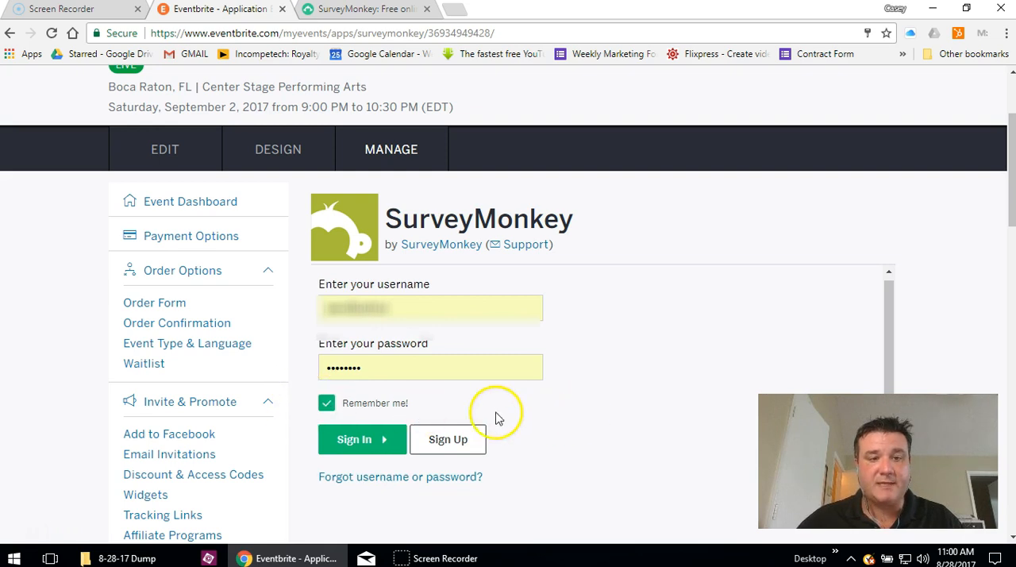
{"action": "left_click", "coordinate": [365, 441]}
{"action": "left_click", "coordinate": [394, 167]}
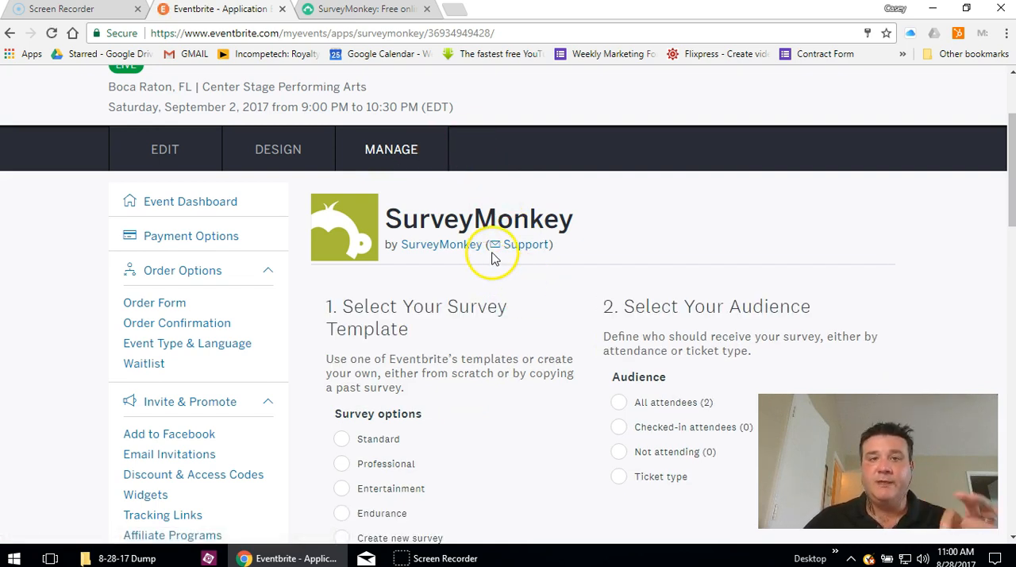
- Set the survey template to use an existing survey and pick 2017 Show Survey
{"action": "scroll", "coordinate": [495, 258], "scroll_direction": "down", "scroll_amount": 1}
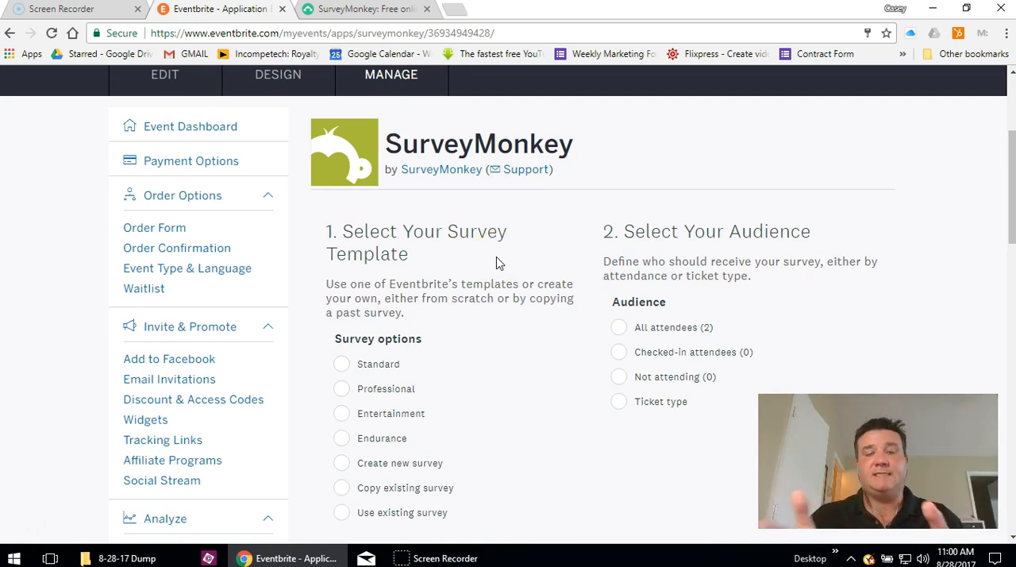
{"action": "scroll", "coordinate": [484, 292], "scroll_direction": "down", "scroll_amount": 1}
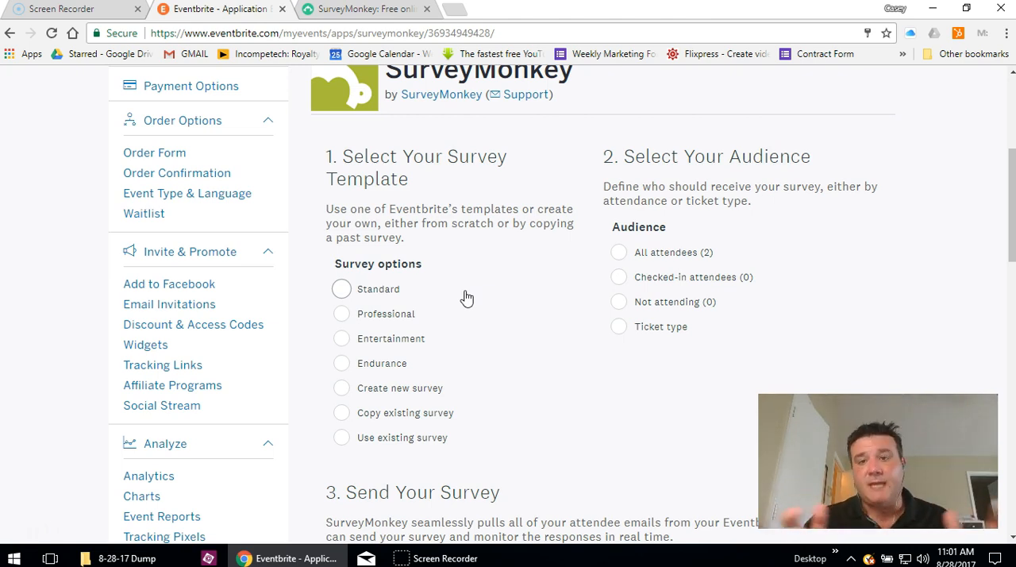
{"action": "scroll", "coordinate": [427, 251], "scroll_direction": "down", "scroll_amount": 1}
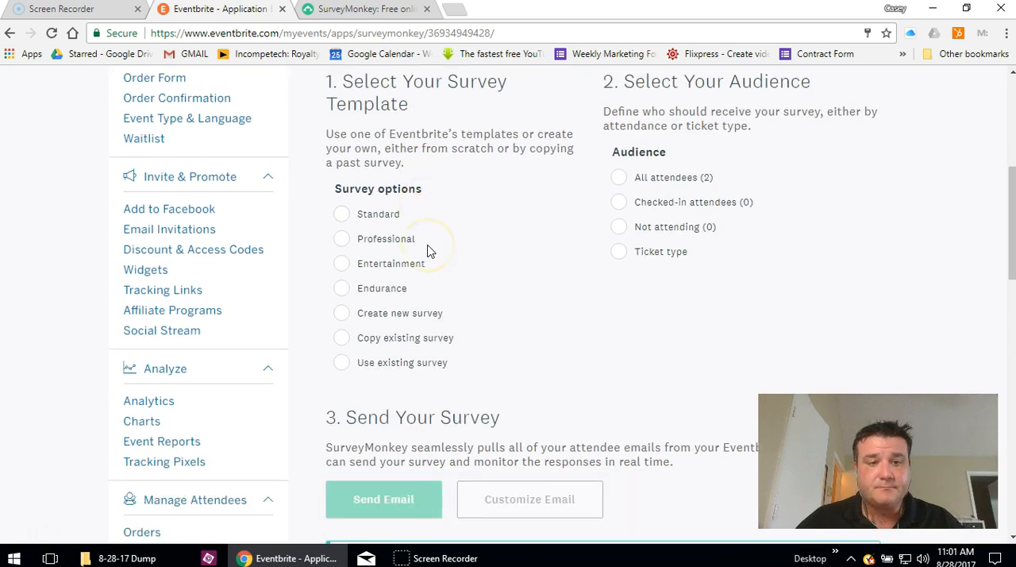
{"action": "left_click", "coordinate": [340, 363]}
{"action": "scroll", "coordinate": [546, 361], "scroll_direction": "down", "scroll_amount": 1}
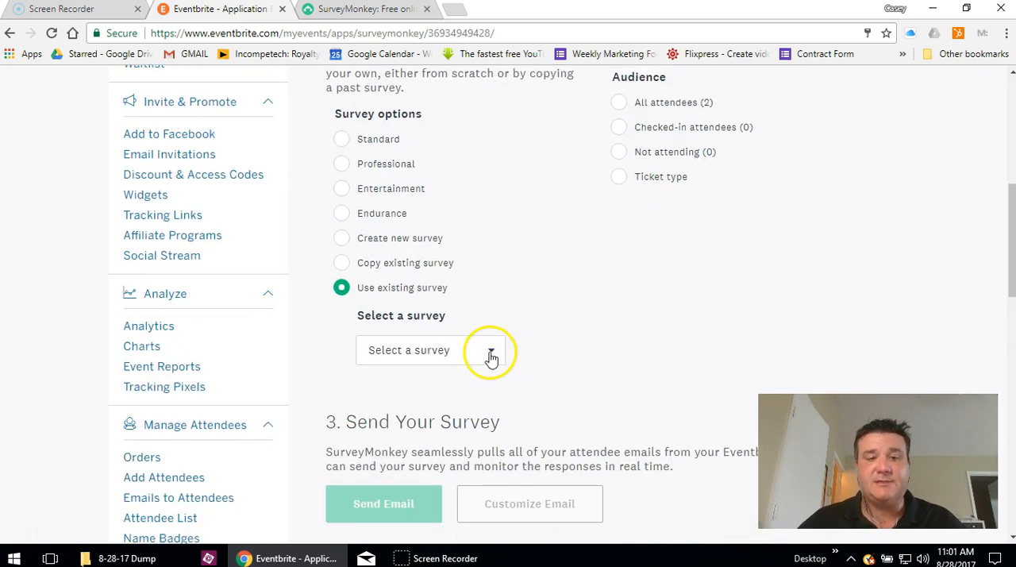
{"action": "left_click", "coordinate": [489, 353]}
{"action": "scroll", "coordinate": [559, 446], "scroll_direction": "down", "scroll_amount": 1}
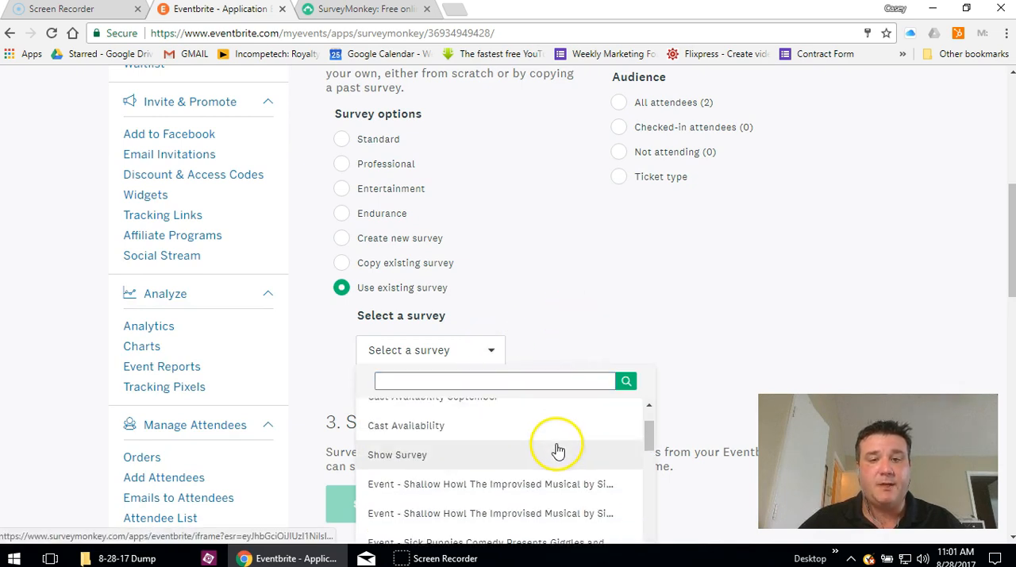
{"action": "scroll", "coordinate": [774, 335], "scroll_direction": "down", "scroll_amount": 3}
{"action": "scroll", "coordinate": [511, 268], "scroll_direction": "down", "scroll_amount": 6}
{"action": "scroll", "coordinate": [511, 272], "scroll_direction": "down", "scroll_amount": 6}
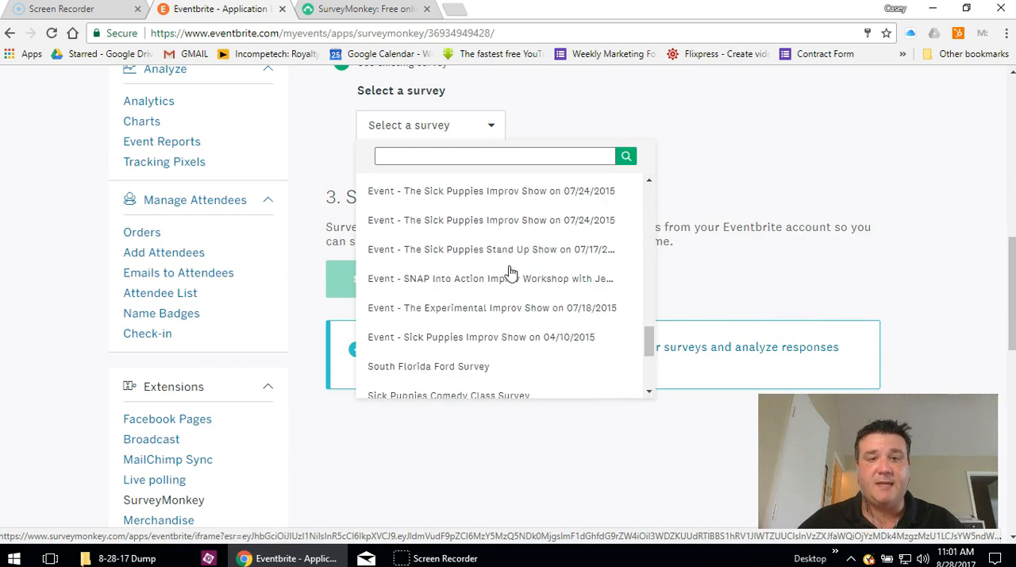
{"action": "scroll", "coordinate": [510, 272], "scroll_direction": "up", "scroll_amount": 8}
{"action": "scroll", "coordinate": [508, 269], "scroll_direction": "up", "scroll_amount": 6}
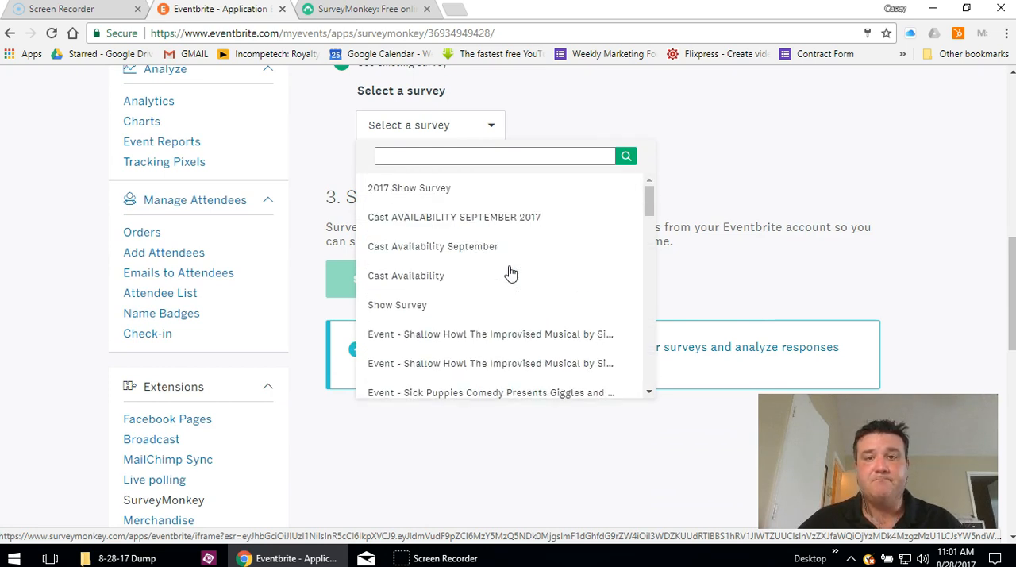
{"action": "left_click", "coordinate": [419, 200]}
- Switch the survey template to copying an existing survey, with 2017 Show Survey as the source
{"action": "scroll", "coordinate": [766, 263], "scroll_direction": "up", "scroll_amount": 3}
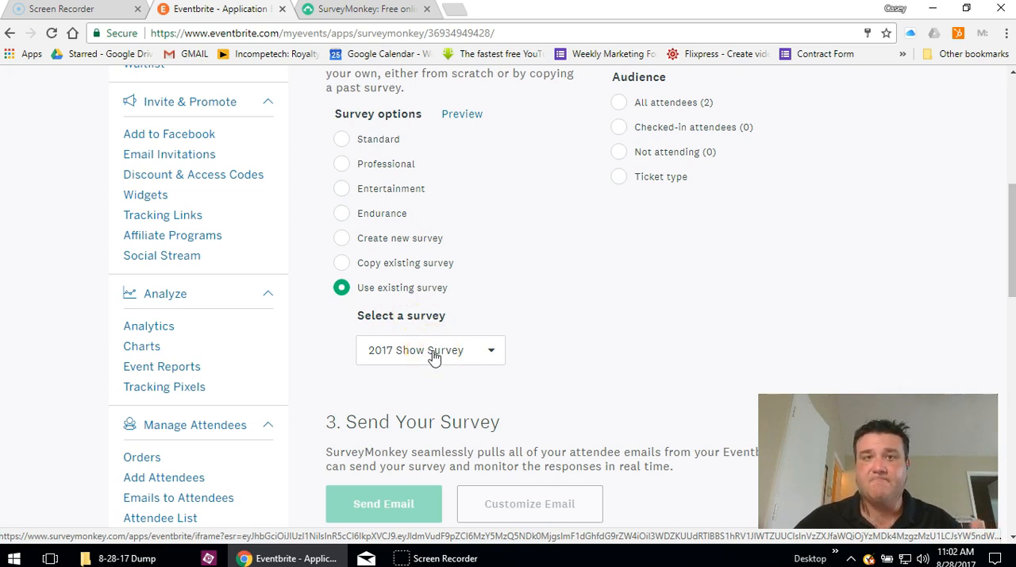
{"action": "left_click", "coordinate": [342, 262]}
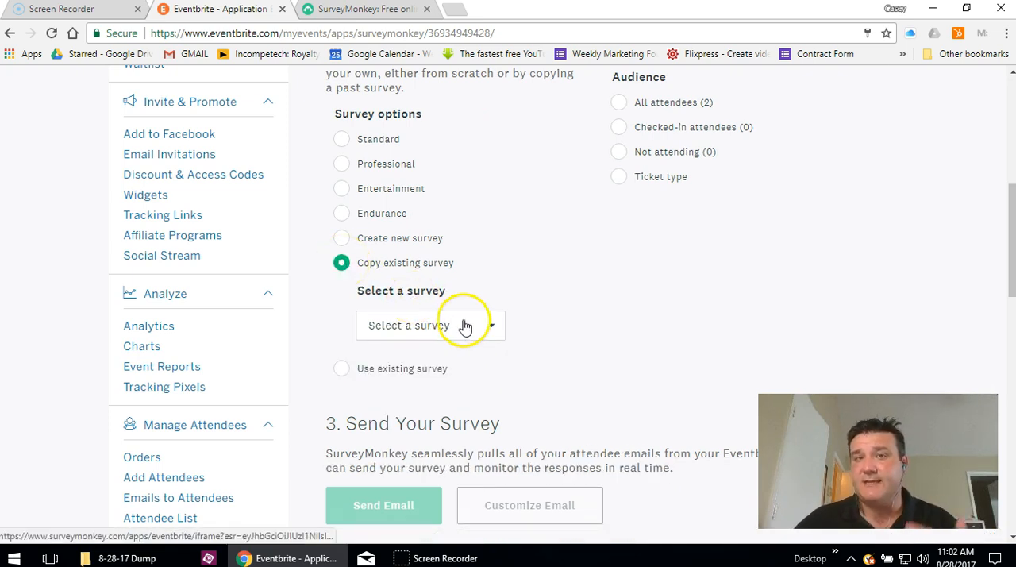
{"action": "left_click", "coordinate": [495, 338]}
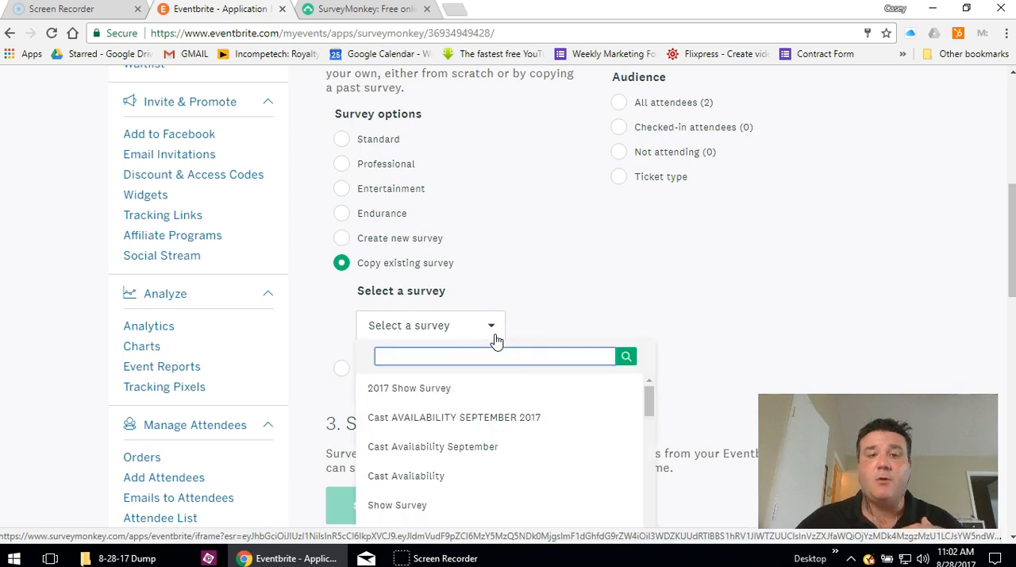
{"action": "left_click", "coordinate": [441, 391]}
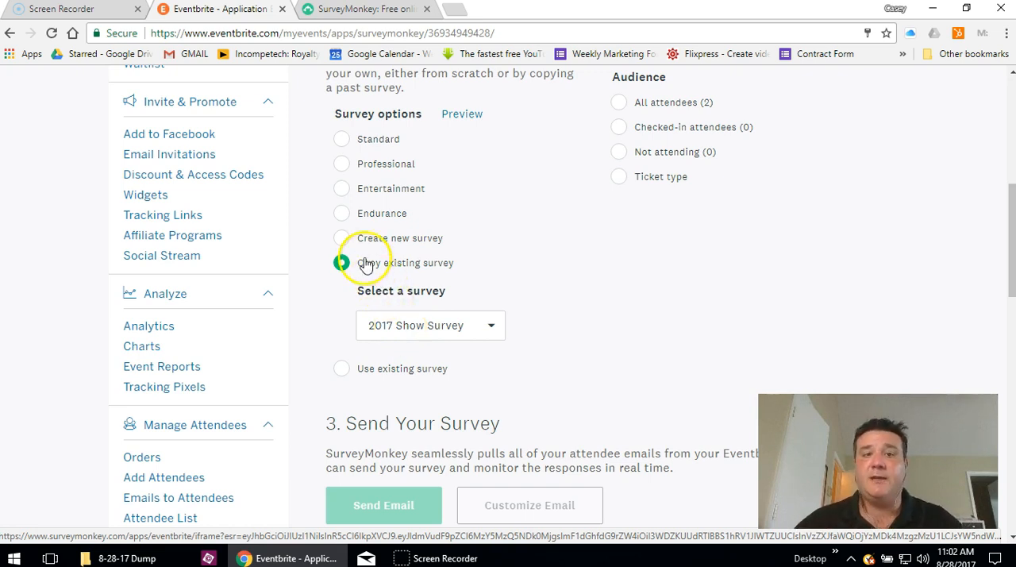
- Change the survey option to Create new survey
{"action": "left_click", "coordinate": [345, 239]}
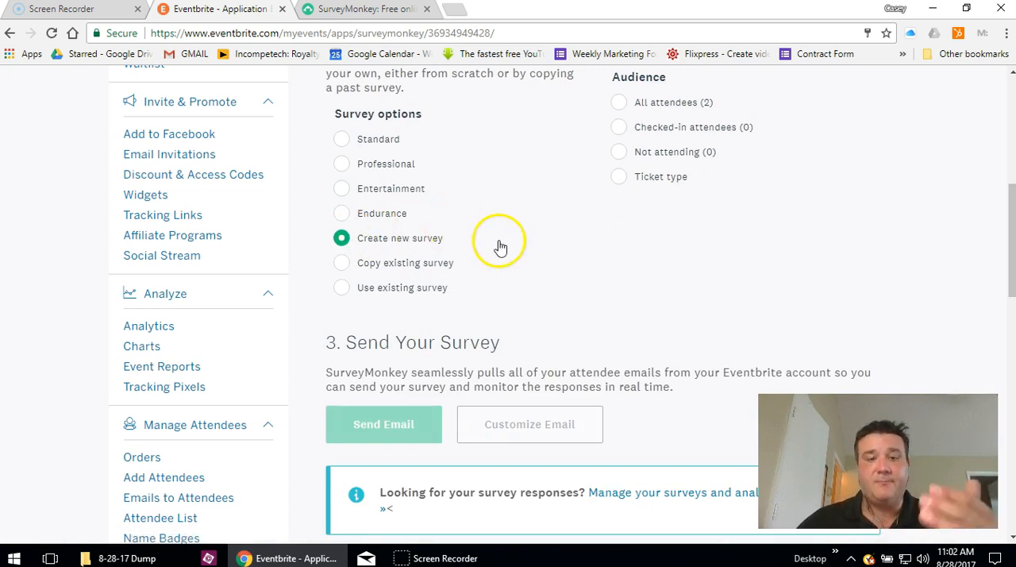
{"action": "scroll", "coordinate": [560, 272], "scroll_direction": "down", "scroll_amount": 1}
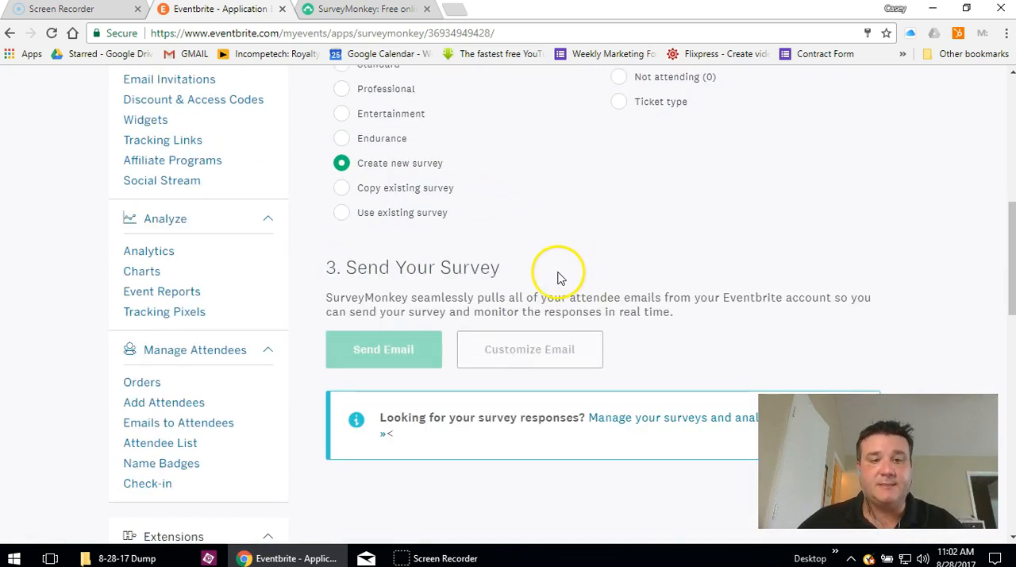
{"action": "scroll", "coordinate": [555, 274], "scroll_direction": "up", "scroll_amount": 1}
{"action": "scroll", "coordinate": [553, 274], "scroll_direction": "up", "scroll_amount": 2}
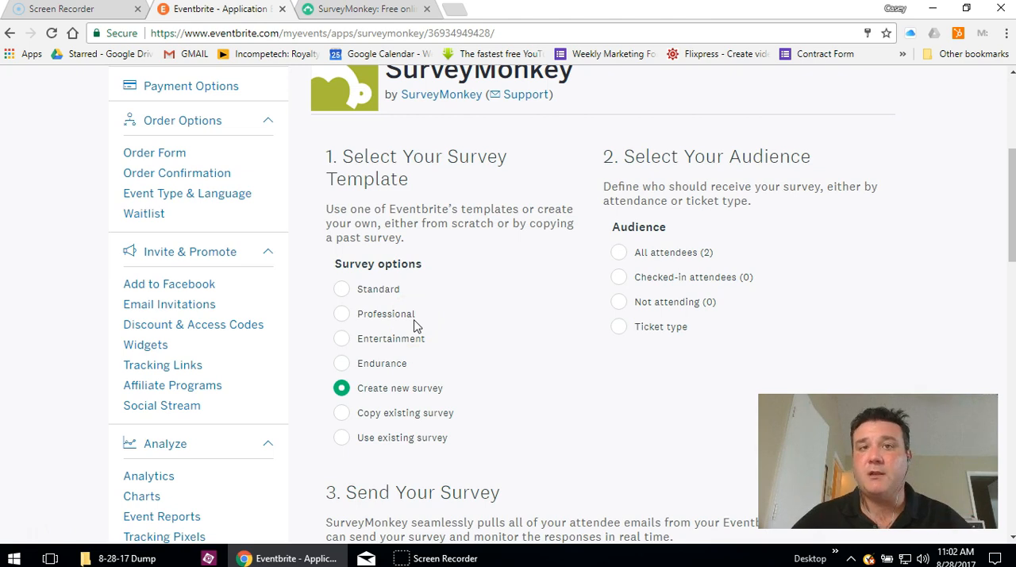
- Choose the Standard survey template and open its preview
{"action": "left_click", "coordinate": [342, 291]}
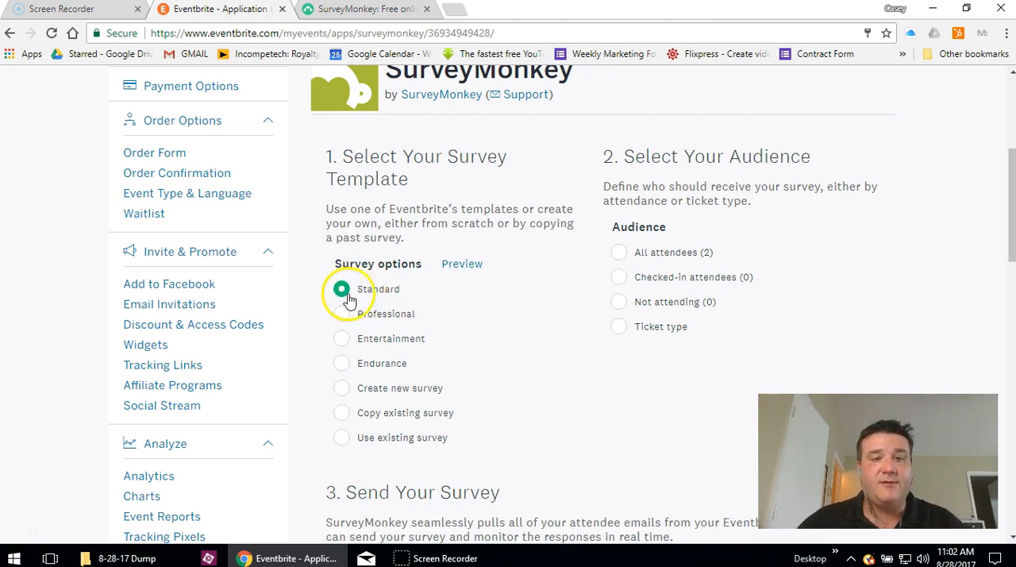
{"action": "left_click", "coordinate": [460, 266]}
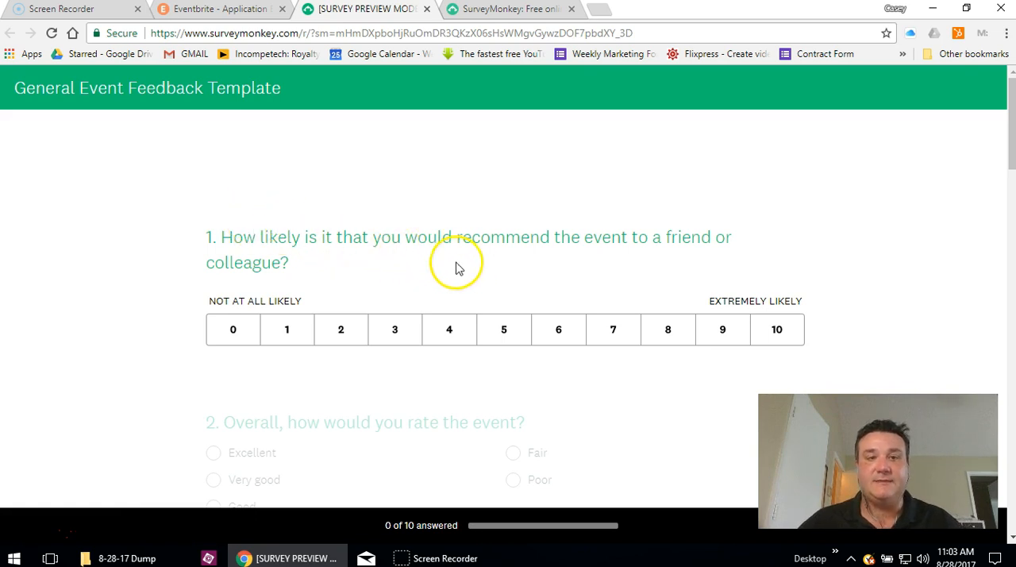
- Review all the questions in the General Event Feedback Template preview, and close it to return to the survey setup
{"action": "scroll", "coordinate": [456, 242], "scroll_direction": "down", "scroll_amount": 1}
{"action": "scroll", "coordinate": [454, 244], "scroll_direction": "down", "scroll_amount": 2}
{"action": "scroll", "coordinate": [426, 236], "scroll_direction": "down", "scroll_amount": 1}
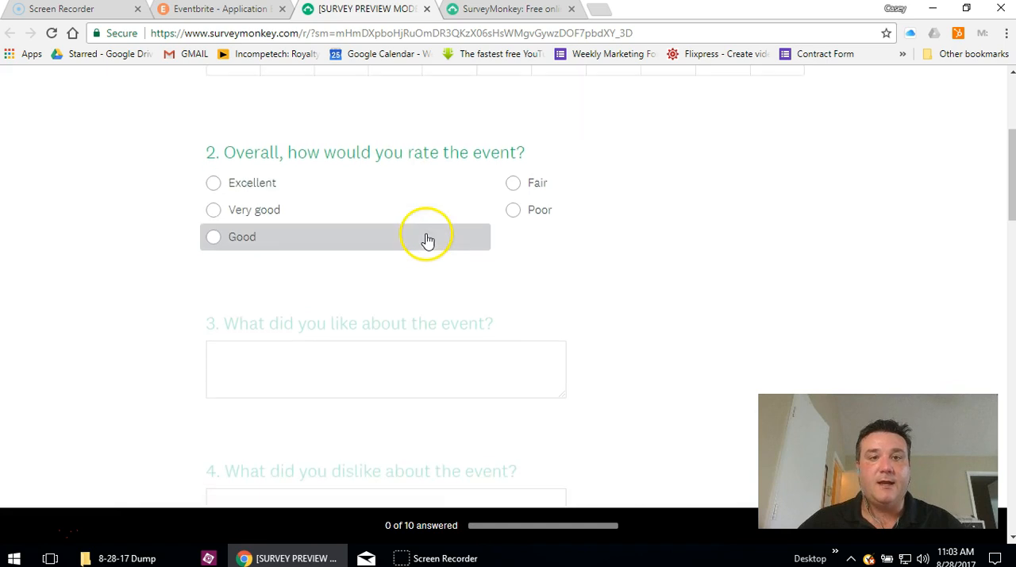
{"action": "scroll", "coordinate": [427, 238], "scroll_direction": "down", "scroll_amount": 2}
{"action": "scroll", "coordinate": [421, 261], "scroll_direction": "down", "scroll_amount": 2}
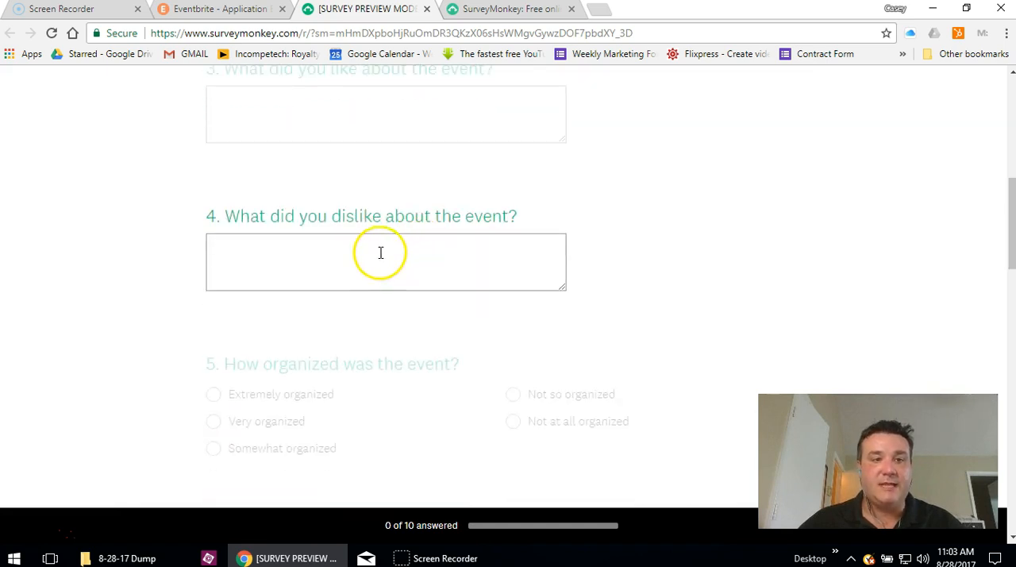
{"action": "scroll", "coordinate": [380, 252], "scroll_direction": "down", "scroll_amount": 2}
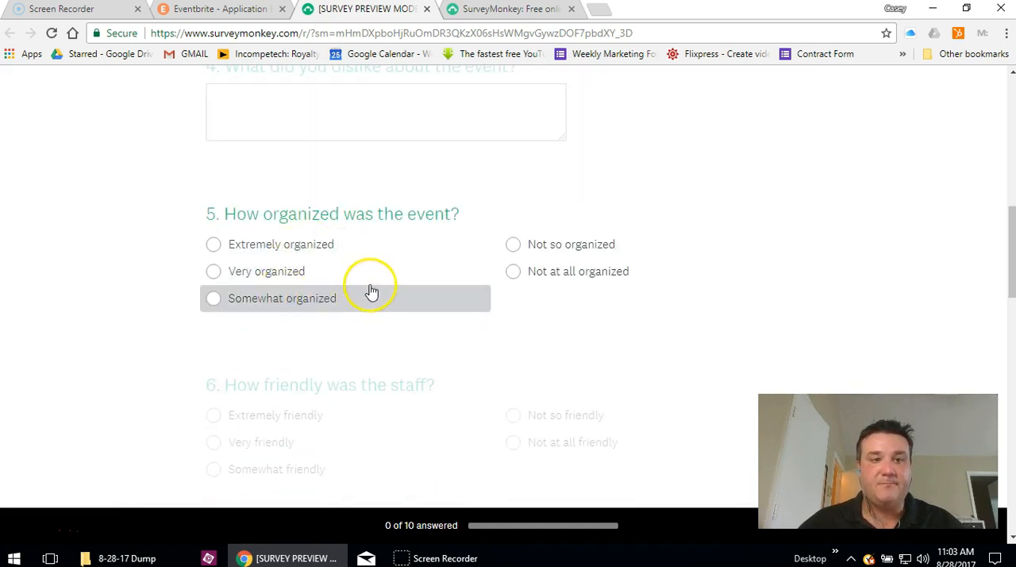
{"action": "scroll", "coordinate": [389, 286], "scroll_direction": "down", "scroll_amount": 2}
{"action": "scroll", "coordinate": [338, 285], "scroll_direction": "down", "scroll_amount": 2}
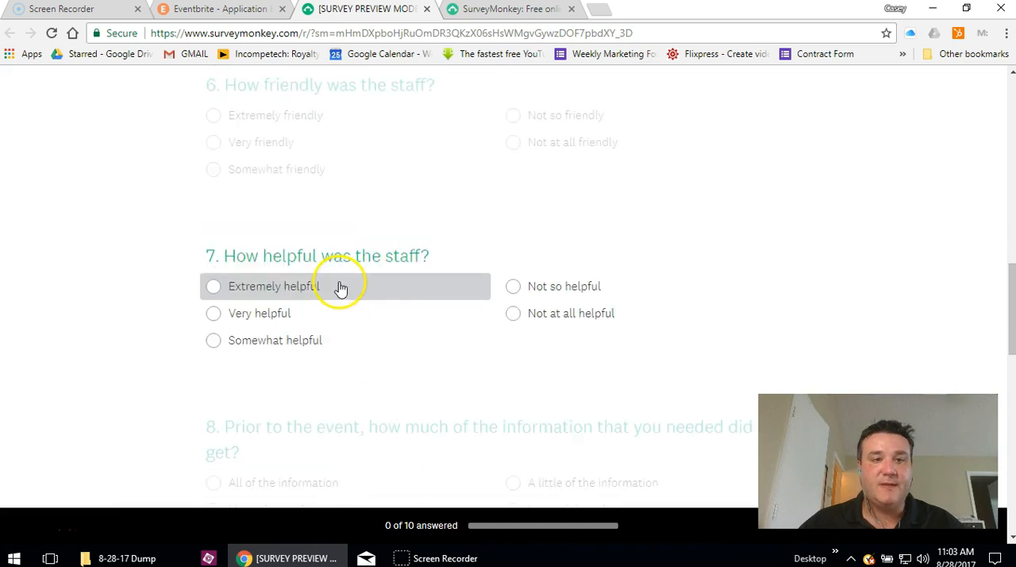
{"action": "scroll", "coordinate": [294, 300], "scroll_direction": "down", "scroll_amount": 7}
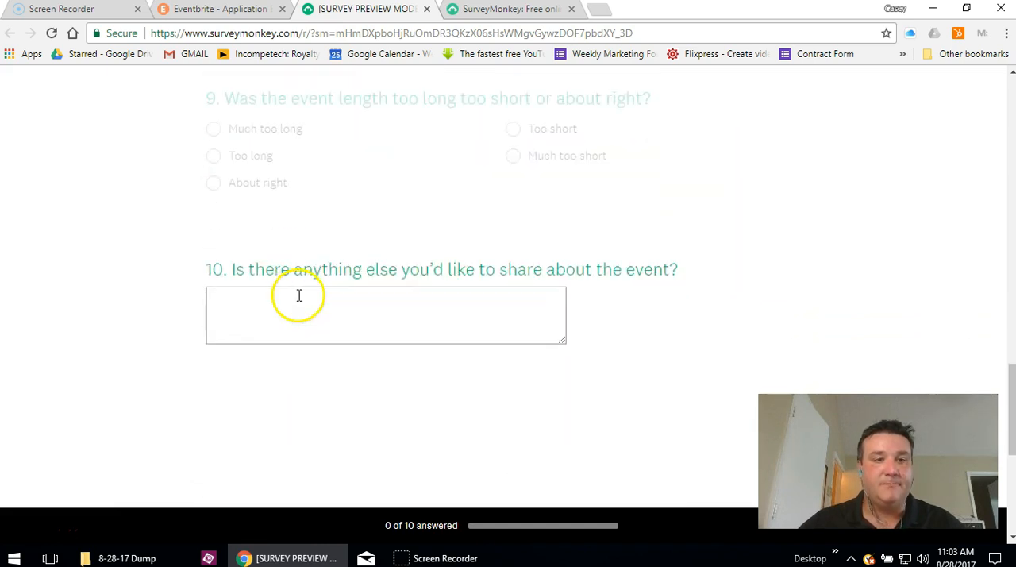
{"action": "scroll", "coordinate": [294, 298], "scroll_direction": "down", "scroll_amount": 2}
{"action": "scroll", "coordinate": [290, 299], "scroll_direction": "up", "scroll_amount": 14}
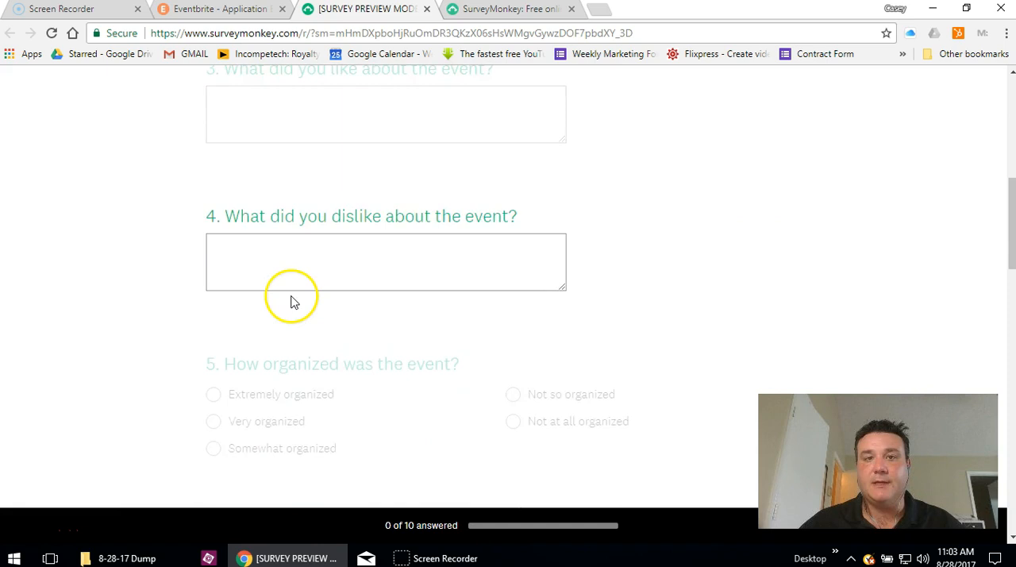
{"action": "scroll", "coordinate": [290, 299], "scroll_direction": "up", "scroll_amount": 8}
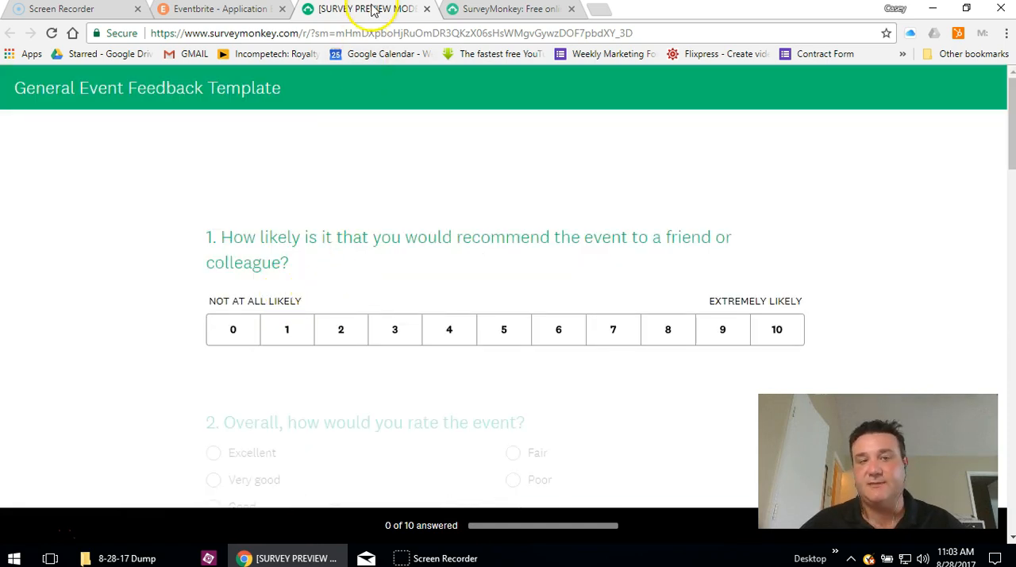
{"action": "left_click", "coordinate": [227, 9]}
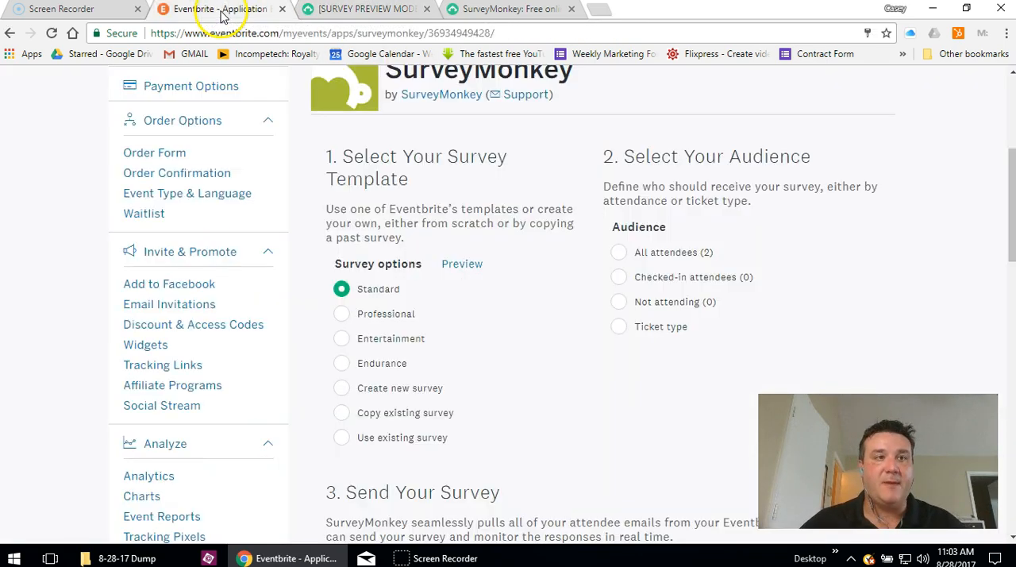
{"action": "left_click", "coordinate": [368, 9]}
{"action": "left_click", "coordinate": [427, 9]}
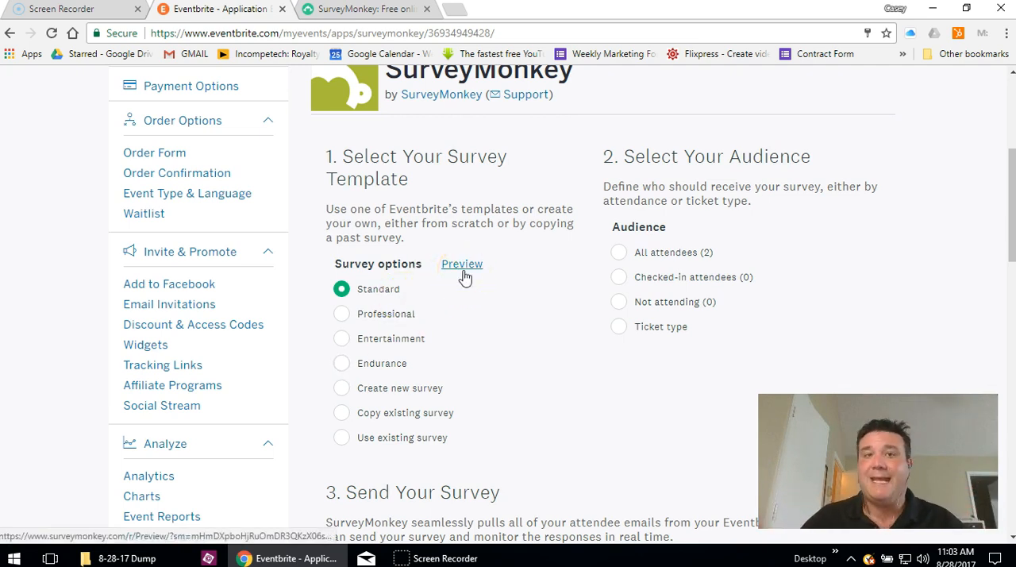
- Try the Use existing survey option, and settle on Create new survey as the survey template
{"action": "scroll", "coordinate": [458, 281], "scroll_direction": "down", "scroll_amount": 1}
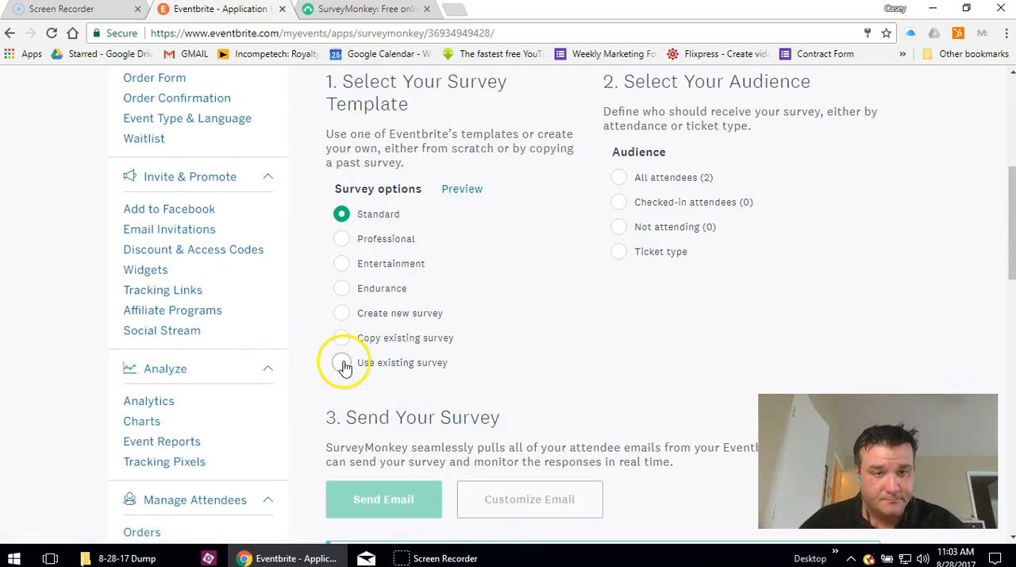
{"action": "left_click", "coordinate": [341, 364]}
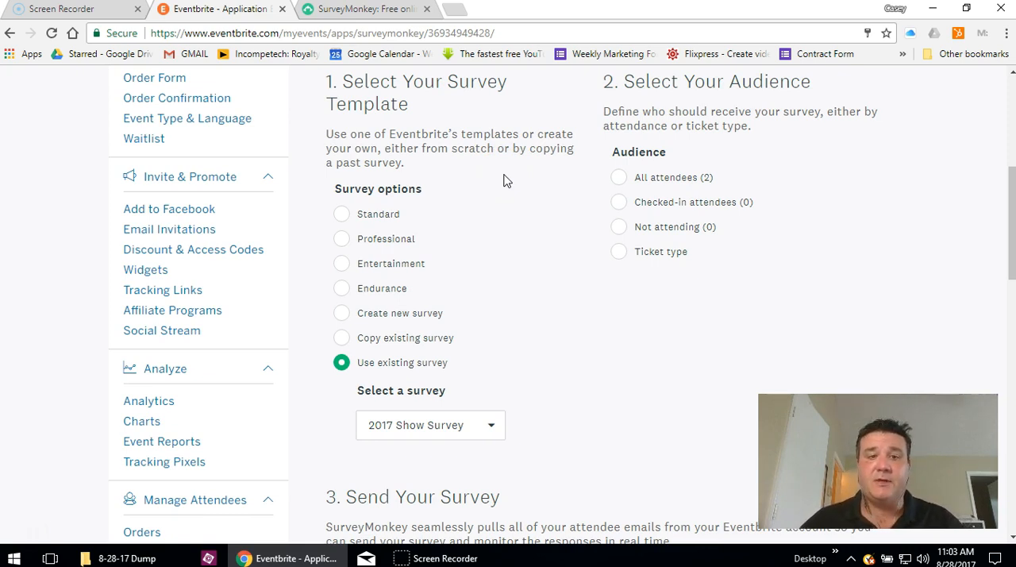
{"action": "left_click", "coordinate": [341, 314]}
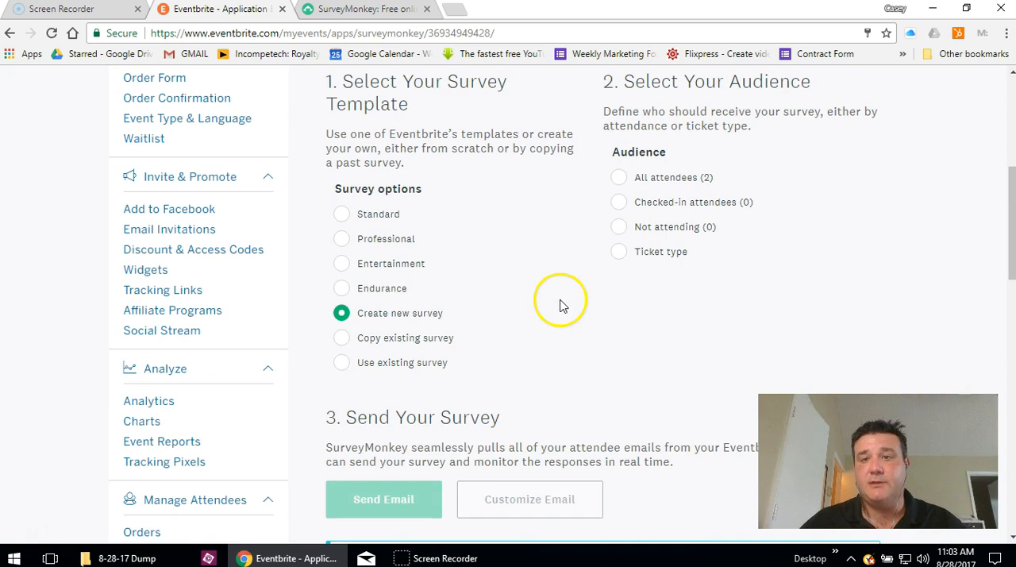
- Set the survey audience to All attendees and proceed to sending the survey email
{"action": "scroll", "coordinate": [499, 418], "scroll_direction": "up", "scroll_amount": 1}
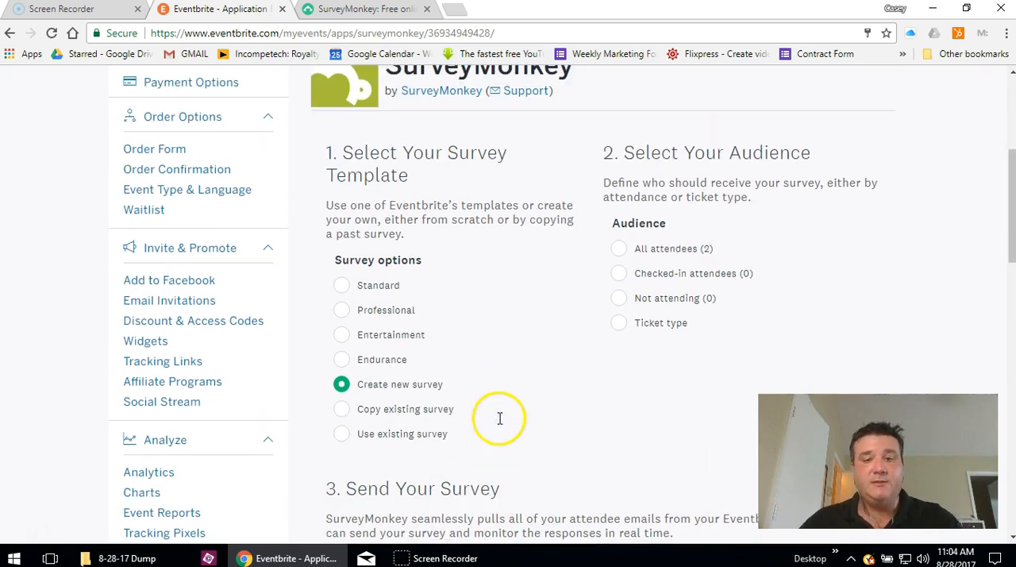
{"action": "left_click", "coordinate": [619, 253]}
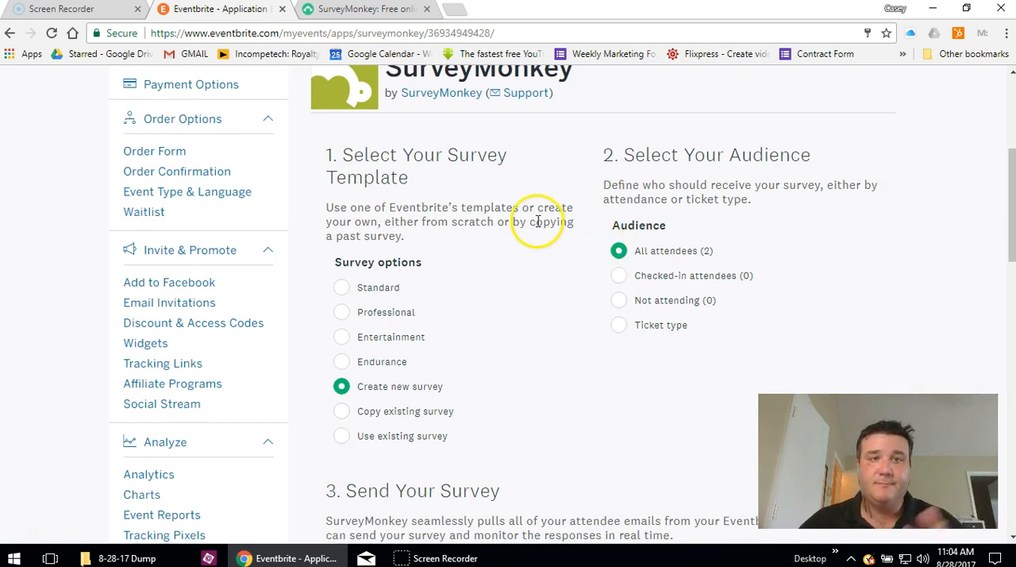
{"action": "scroll", "coordinate": [536, 226], "scroll_direction": "down", "scroll_amount": 3}
{"action": "scroll", "coordinate": [536, 227], "scroll_direction": "down", "scroll_amount": 1}
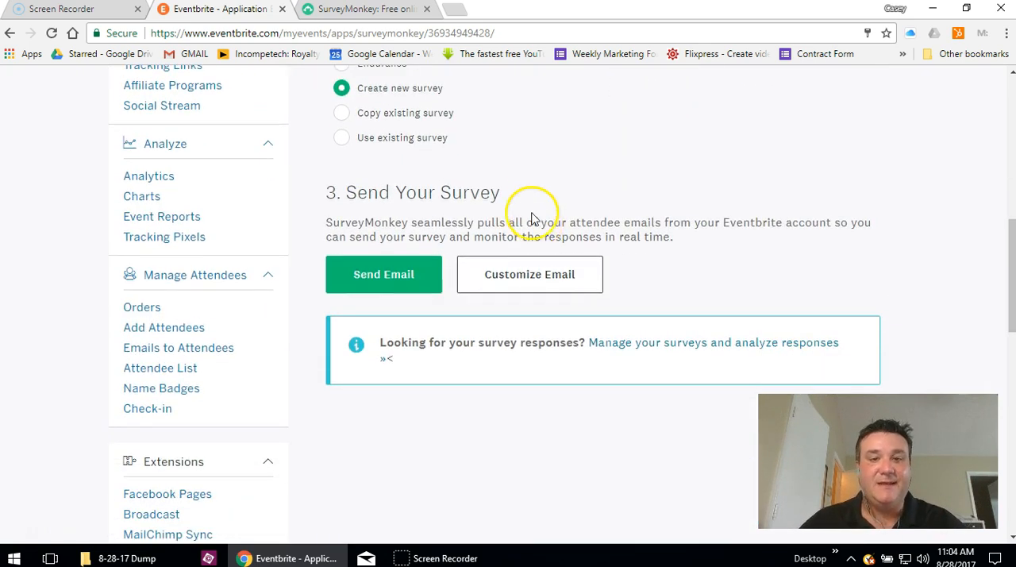
{"action": "scroll", "coordinate": [436, 167], "scroll_direction": "up", "scroll_amount": 1}
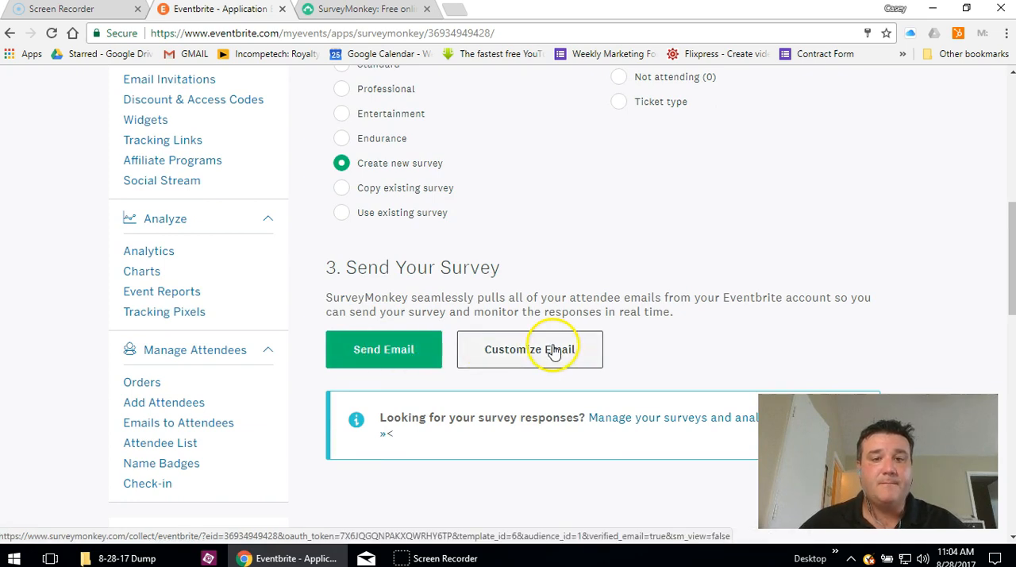
{"action": "left_click", "coordinate": [399, 351]}
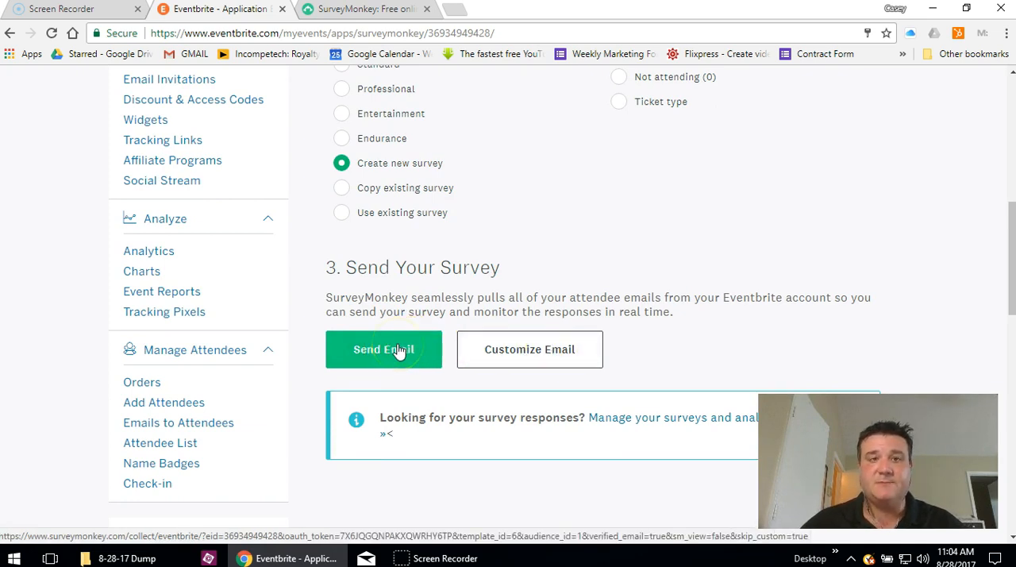
{"action": "left_click", "coordinate": [399, 351]}
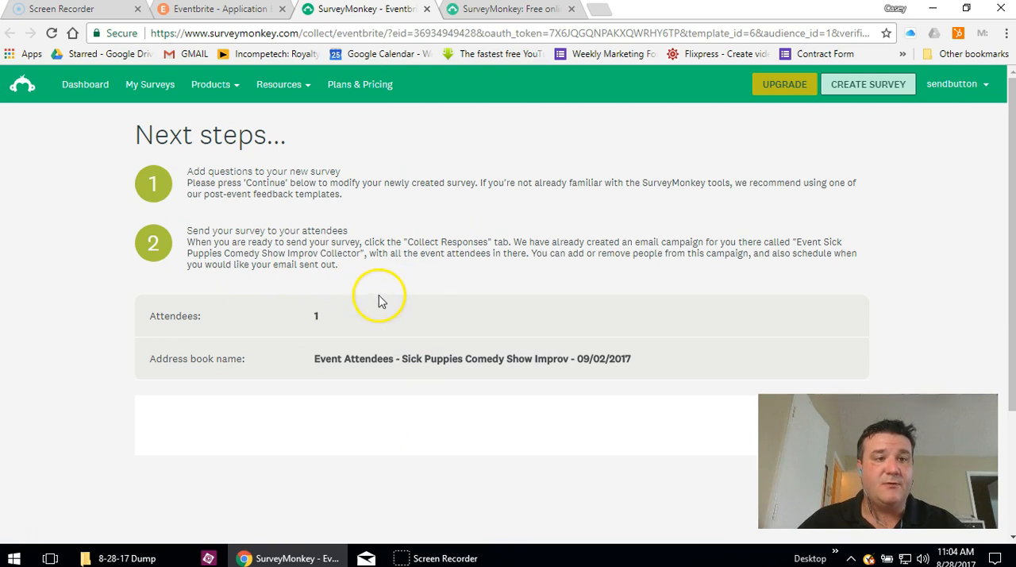
- Read the next steps for the newly created survey and continue to its design page
{"action": "scroll", "coordinate": [379, 300], "scroll_direction": "down", "scroll_amount": 3}
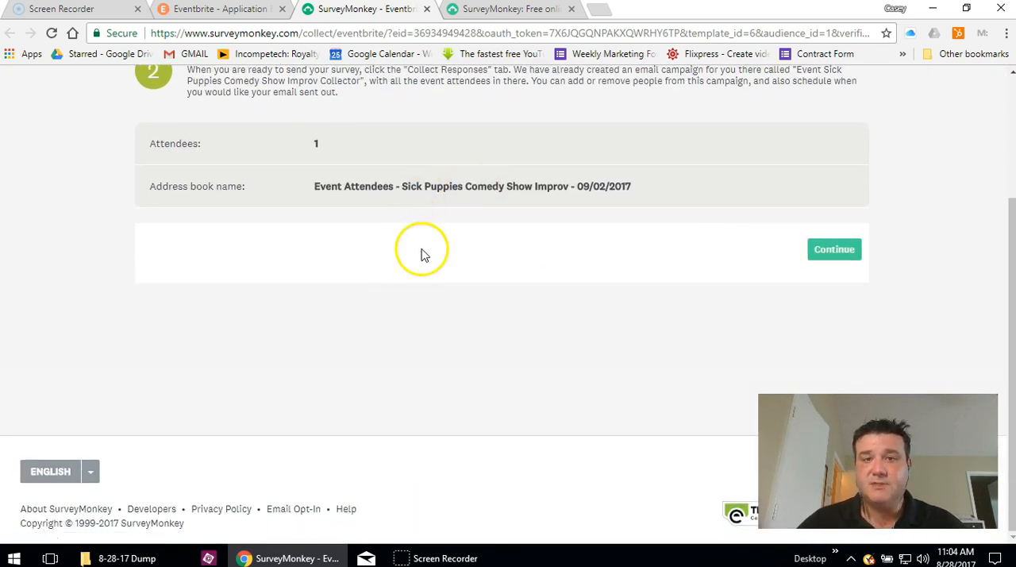
{"action": "scroll", "coordinate": [421, 254], "scroll_direction": "up", "scroll_amount": 3}
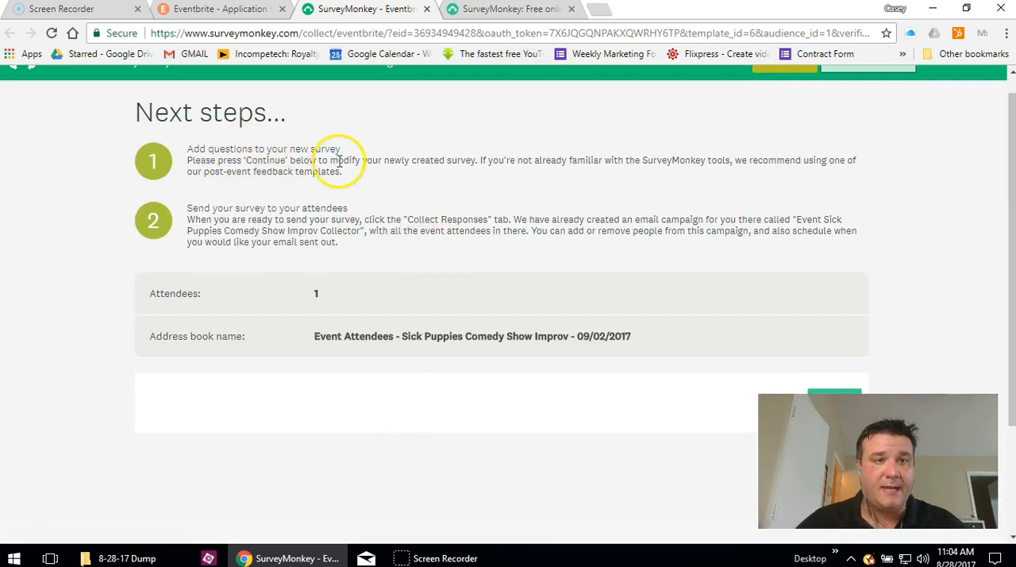
{"action": "scroll", "coordinate": [333, 302], "scroll_direction": "up", "scroll_amount": 1}
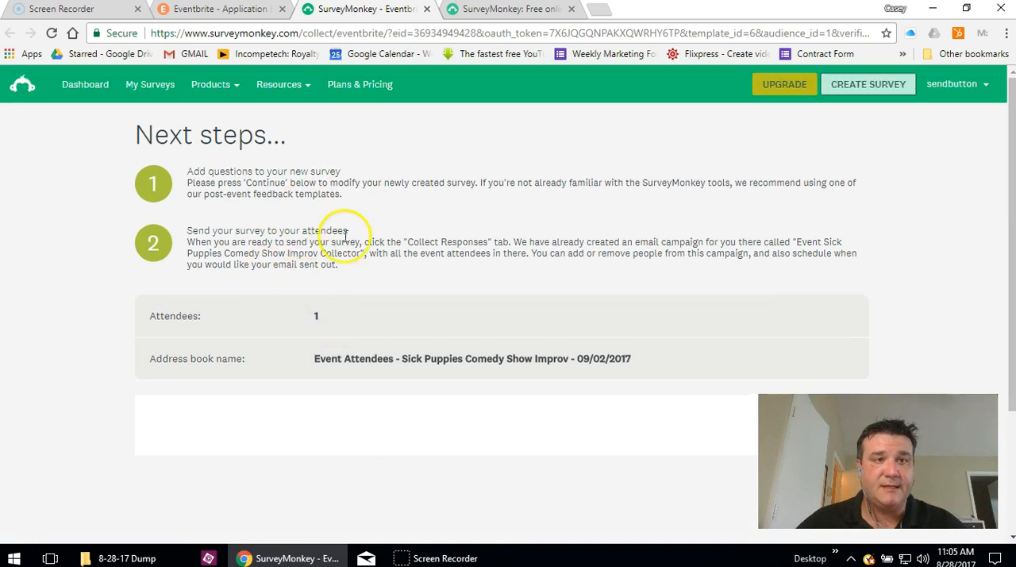
{"action": "scroll", "coordinate": [844, 249], "scroll_direction": "down", "scroll_amount": 3}
{"action": "left_click", "coordinate": [834, 250]}
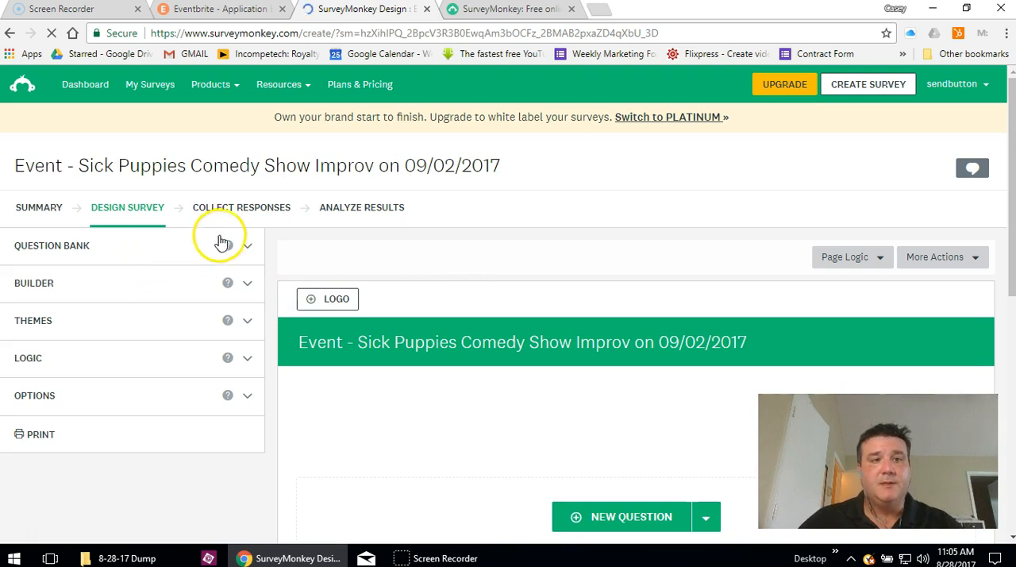
- Open the recommended questions of the question bank for the event survey
{"action": "scroll", "coordinate": [261, 217], "scroll_direction": "down", "scroll_amount": 1}
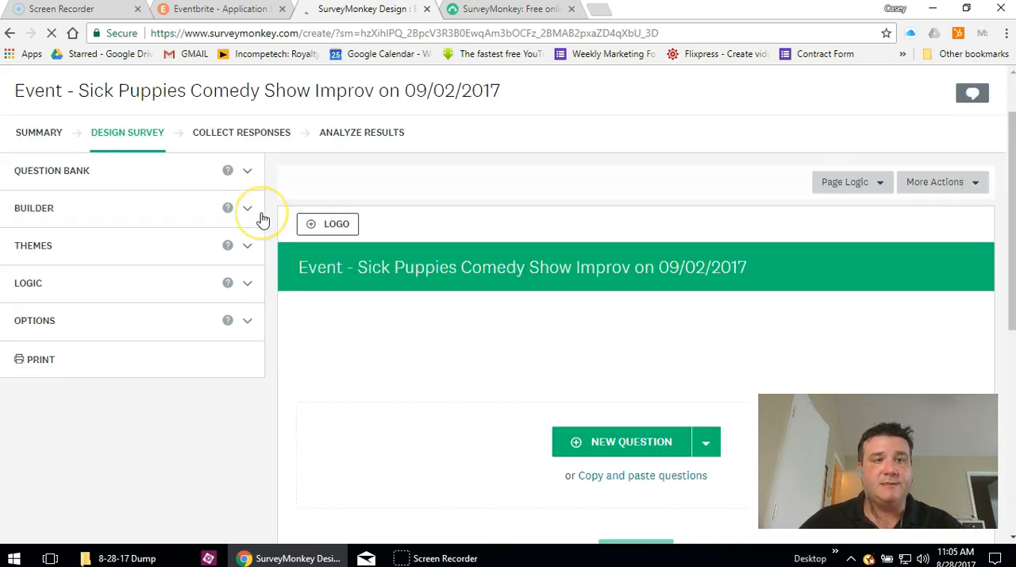
{"action": "scroll", "coordinate": [262, 217], "scroll_direction": "down", "scroll_amount": 1}
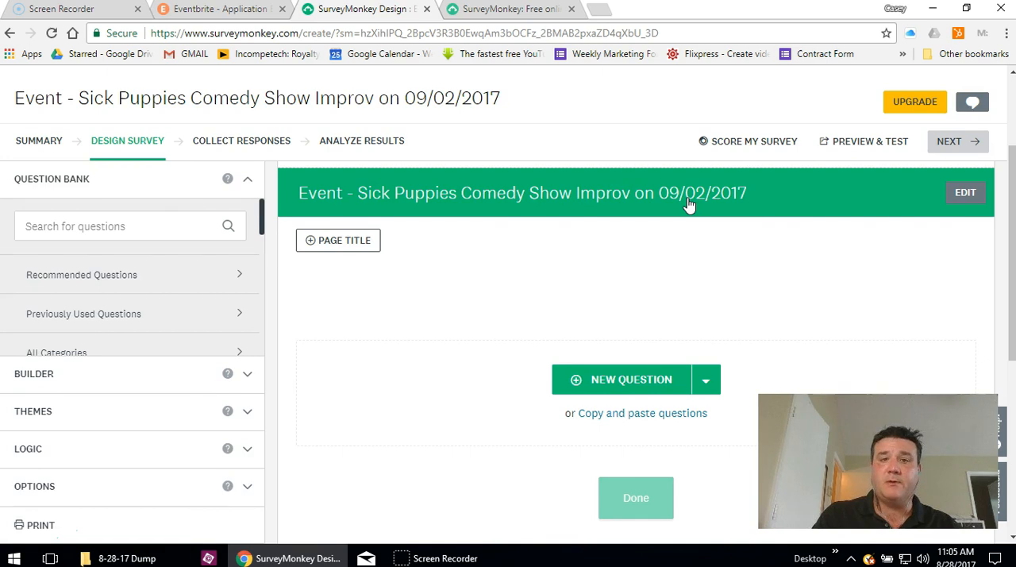
{"action": "left_click", "coordinate": [656, 203]}
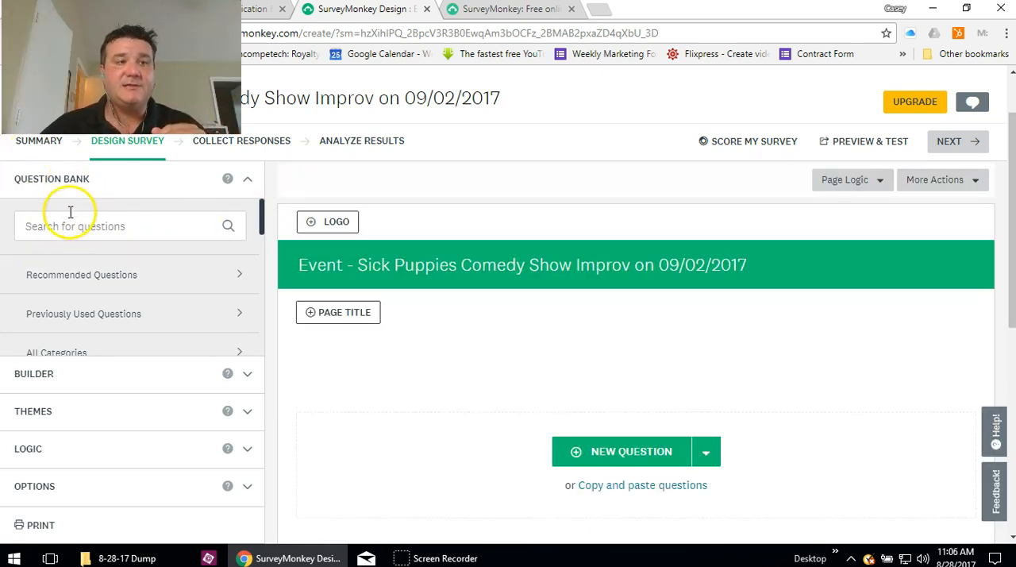
{"action": "left_click", "coordinate": [100, 278]}
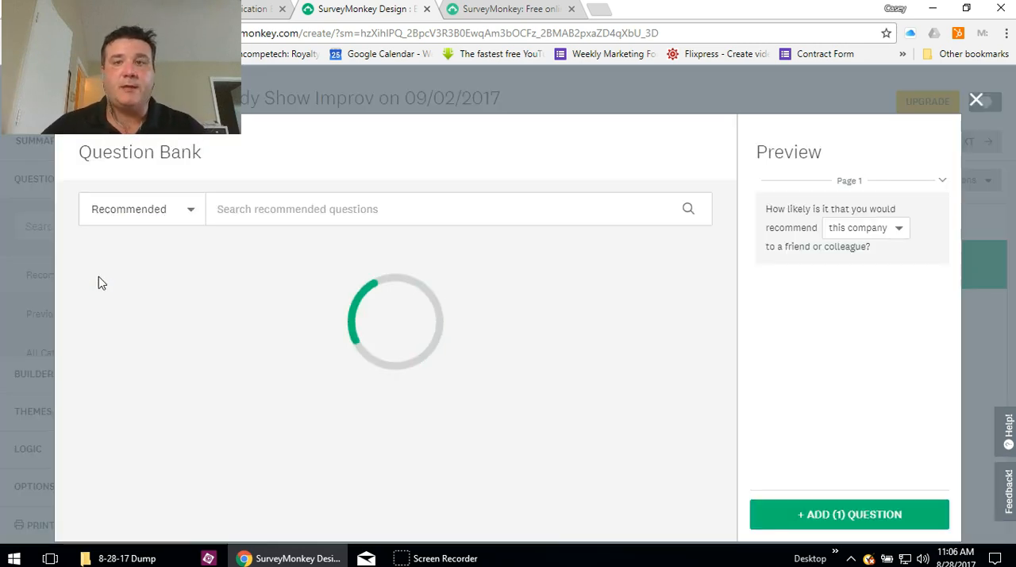
- Select the recommended questions about recommending this company, rating the event overall, and other comments, questions, or concerns
{"action": "left_click", "coordinate": [143, 291]}
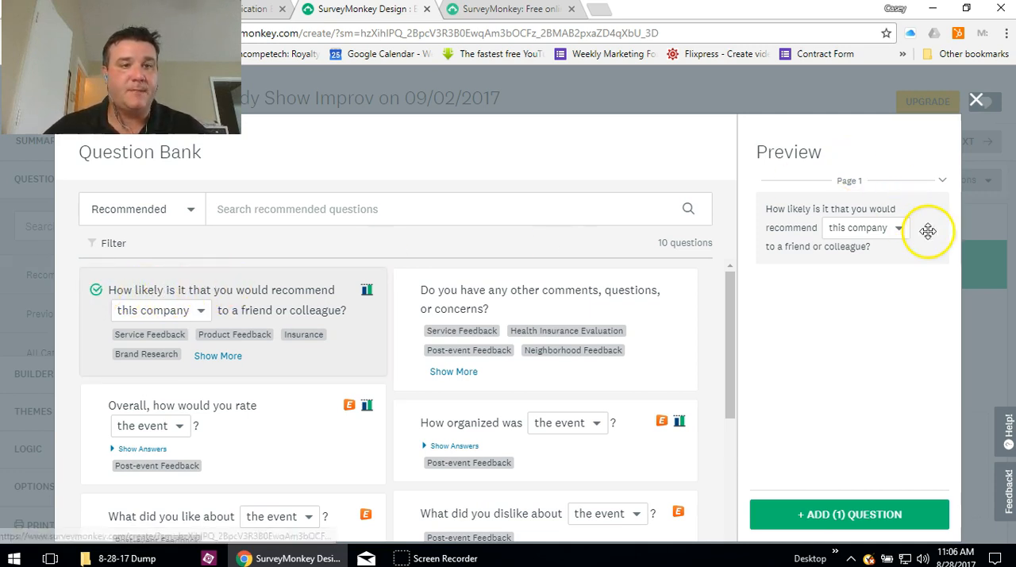
{"action": "left_click", "coordinate": [936, 208]}
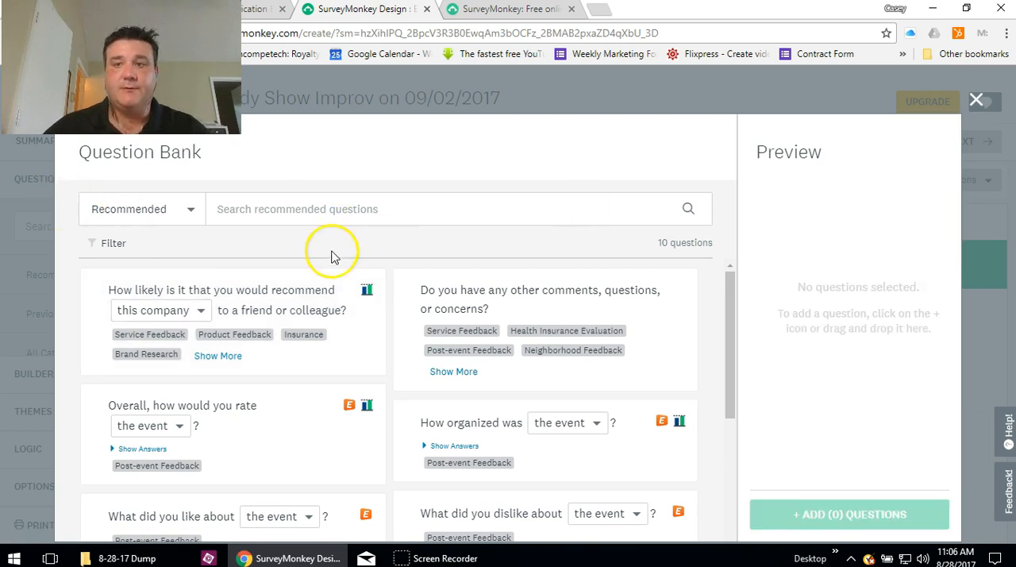
{"action": "left_click", "coordinate": [95, 291]}
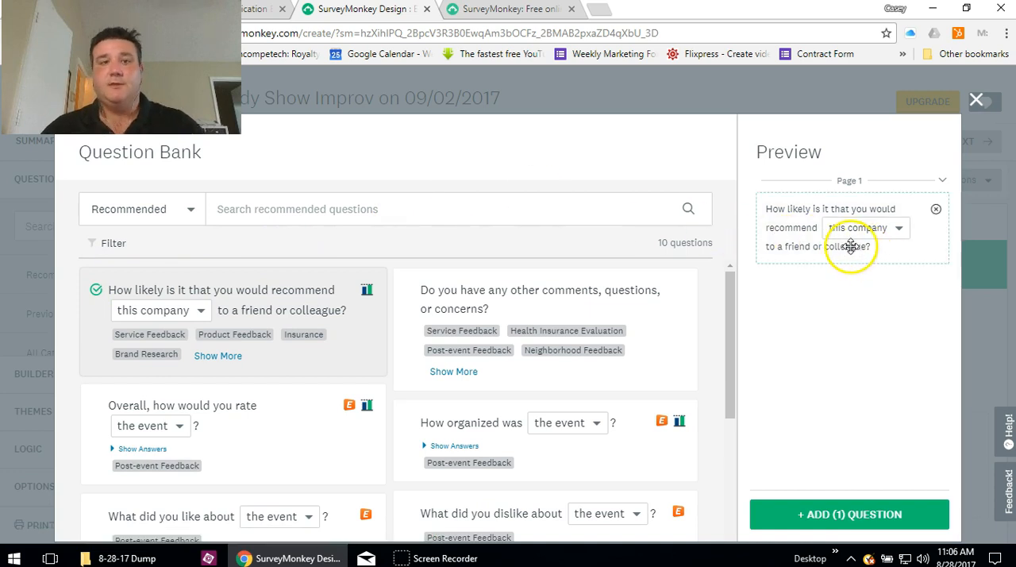
{"action": "left_click", "coordinate": [179, 426]}
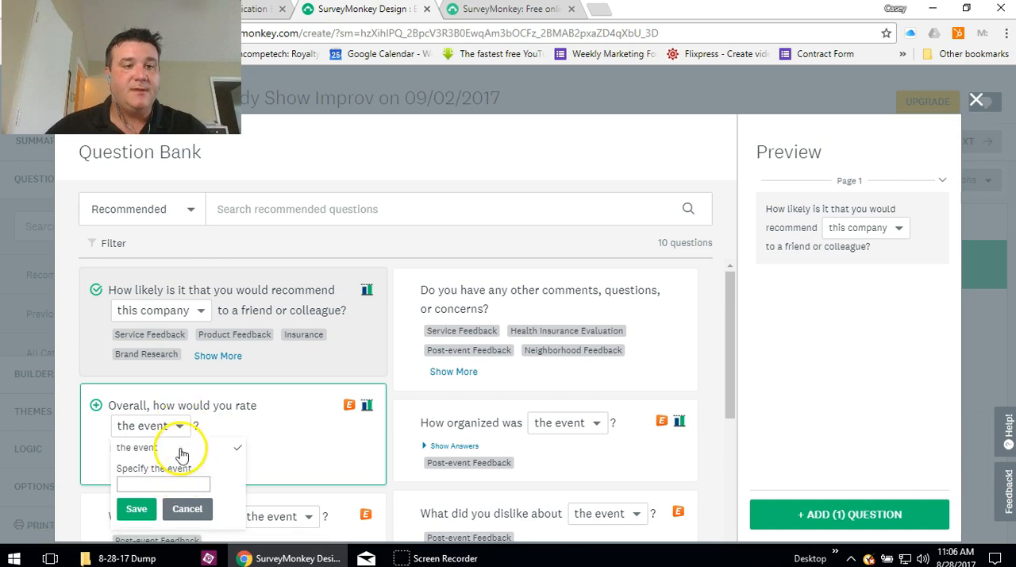
{"action": "left_click", "coordinate": [96, 407]}
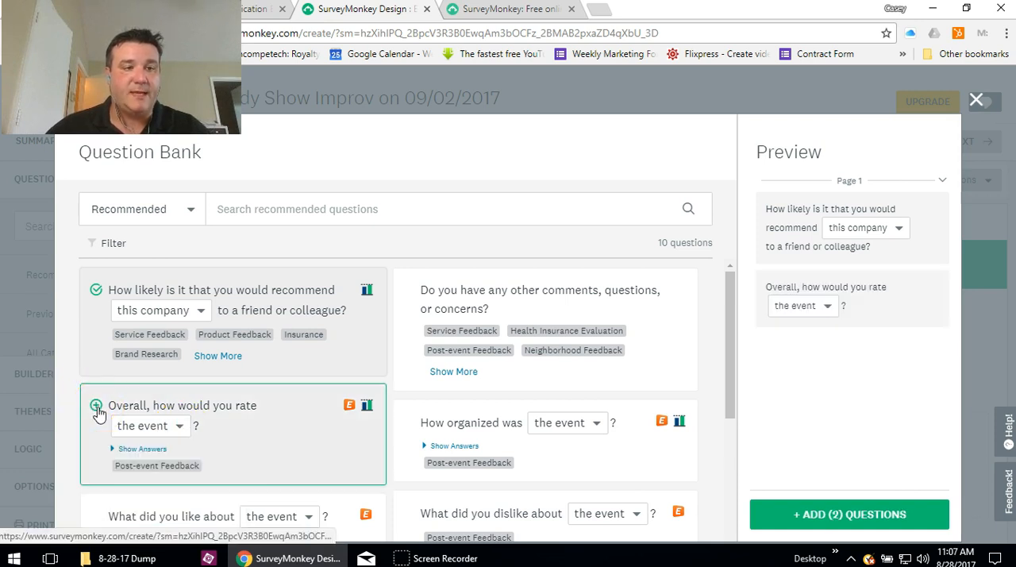
{"action": "left_click", "coordinate": [407, 291]}
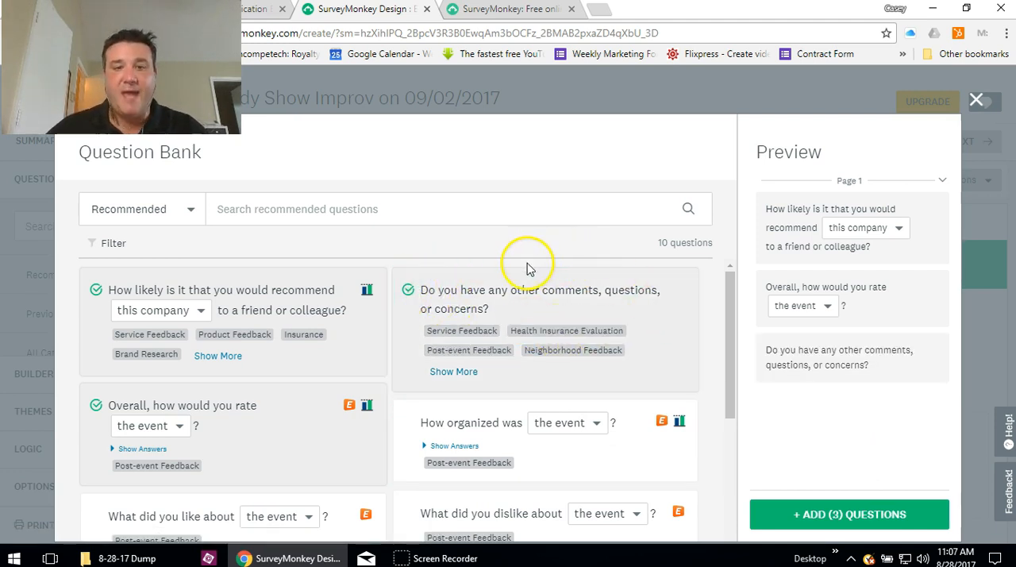
- Filter the question bank by the Service Feedback and Post-event Feedback tags, and select the question about attending a similar event again
{"action": "left_click", "coordinate": [150, 334]}
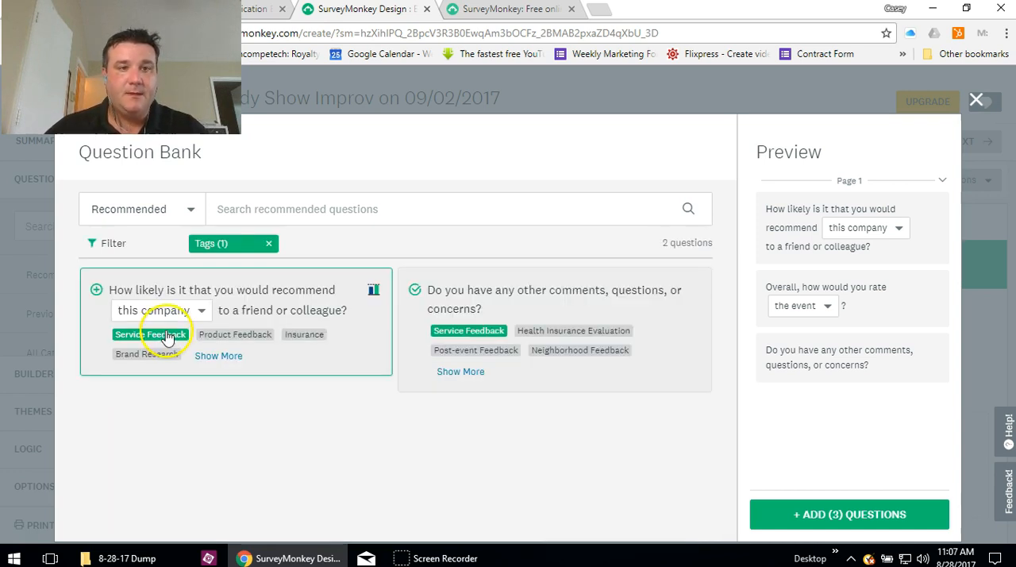
{"action": "left_click", "coordinate": [465, 356]}
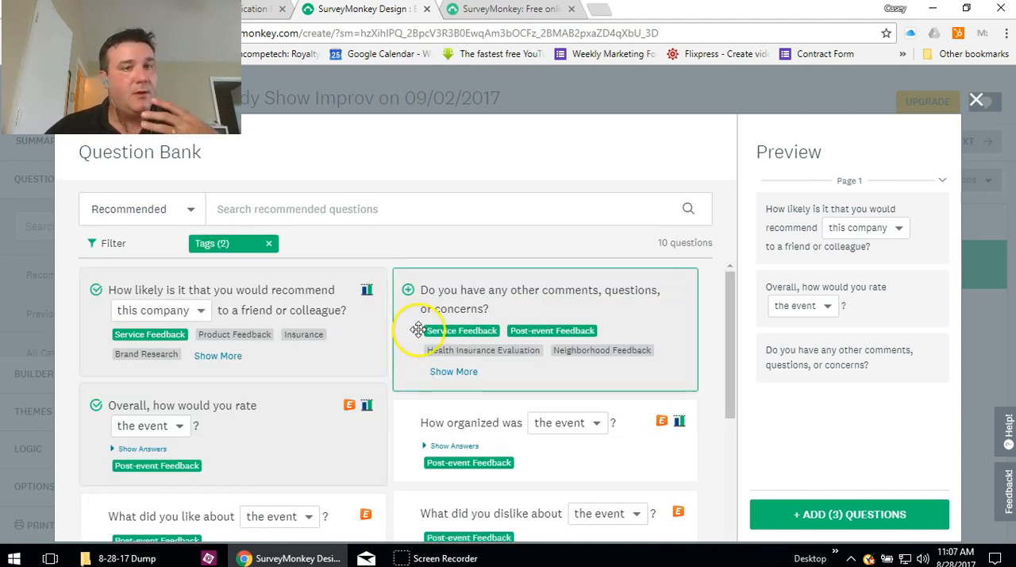
{"action": "scroll", "coordinate": [416, 328], "scroll_direction": "down", "scroll_amount": 3}
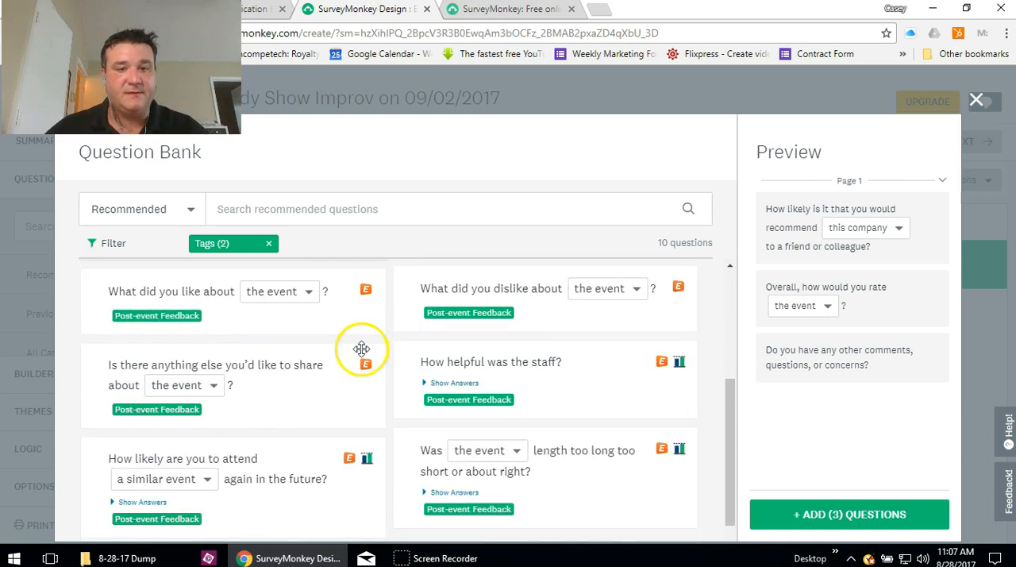
{"action": "scroll", "coordinate": [358, 345], "scroll_direction": "down", "scroll_amount": 1}
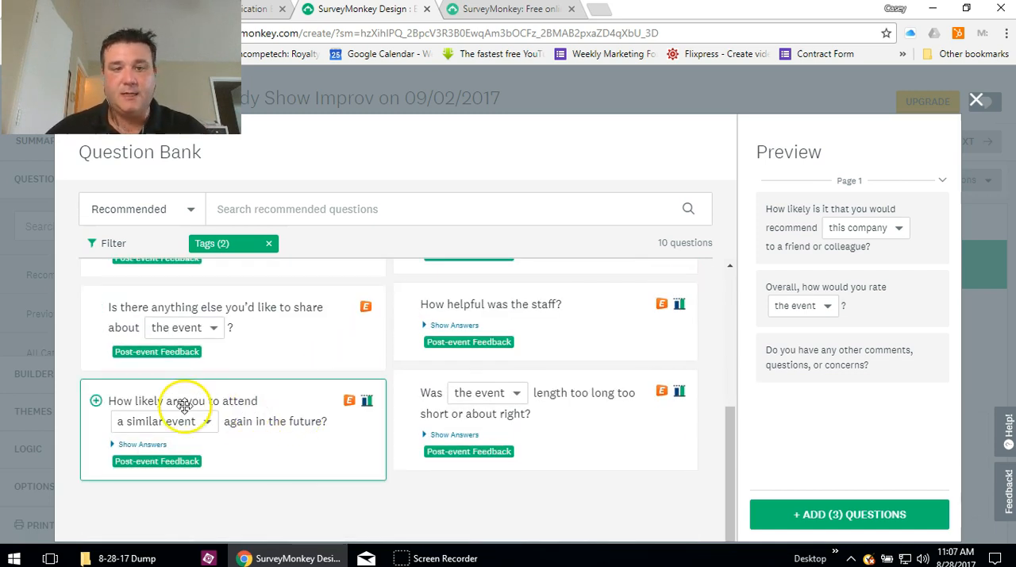
{"action": "left_click", "coordinate": [96, 401]}
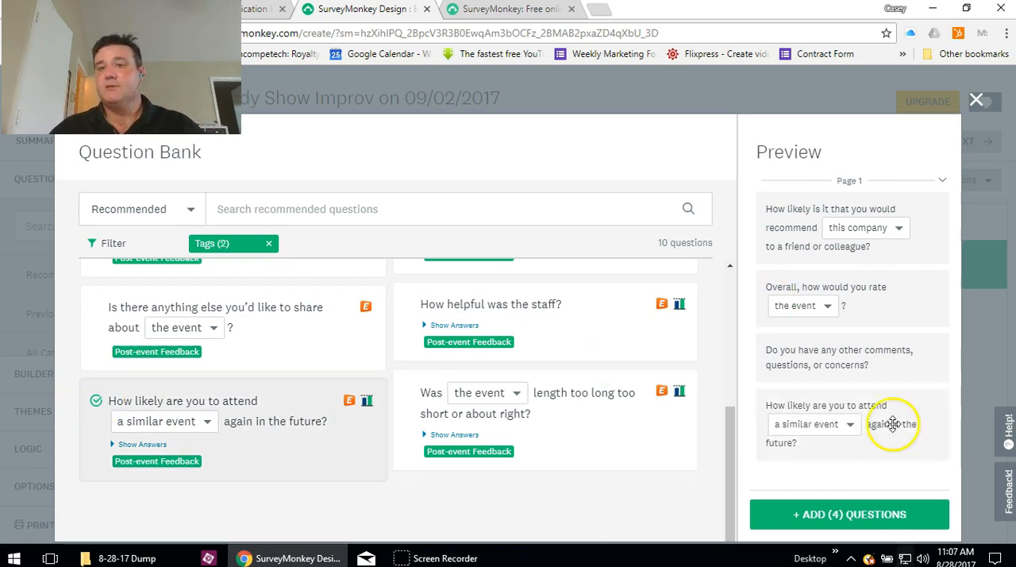
- Add the selected questions to the survey and review them on the survey page
{"action": "left_click", "coordinate": [835, 515]}
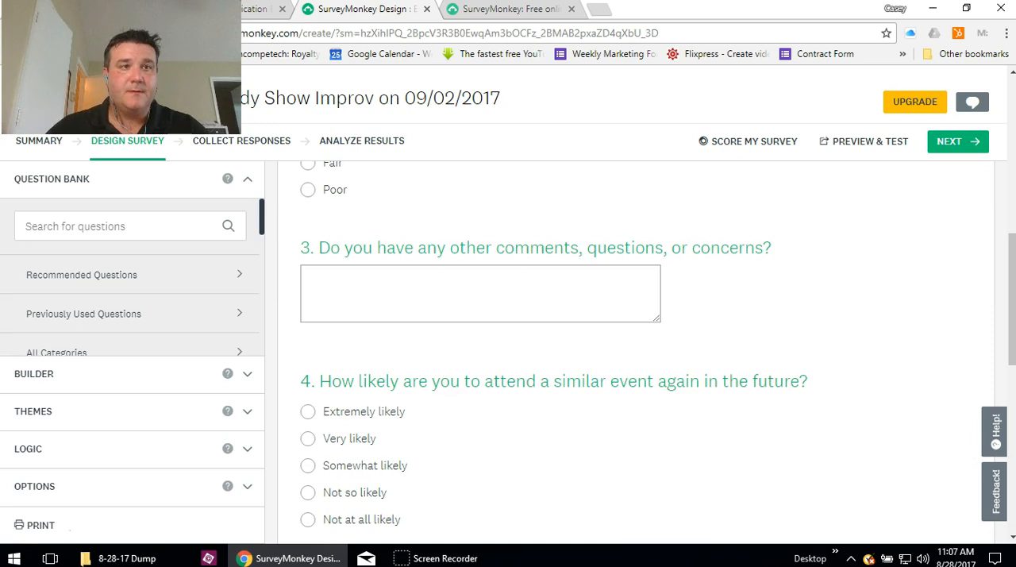
{"action": "scroll", "coordinate": [541, 363], "scroll_direction": "up", "scroll_amount": 4}
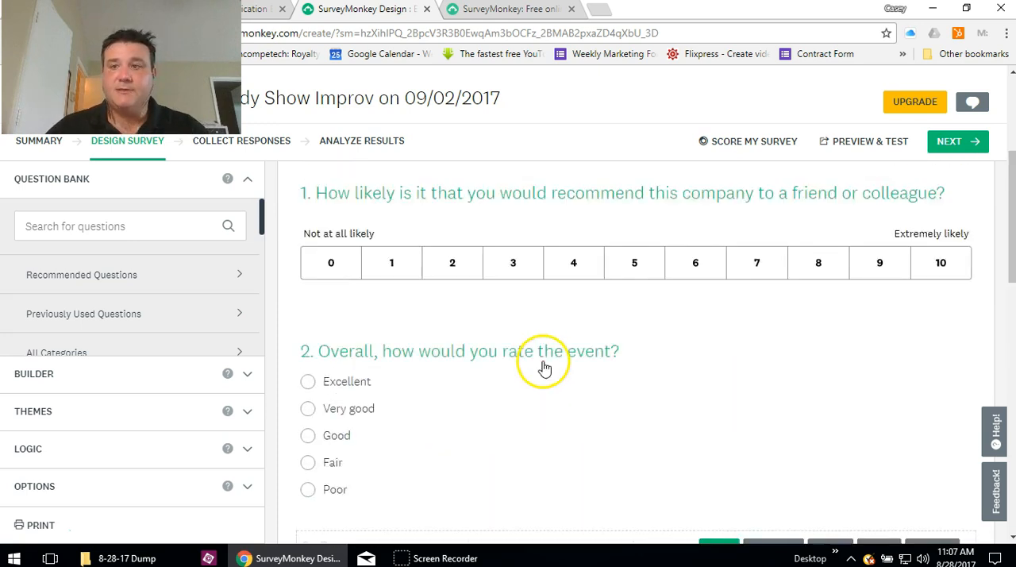
{"action": "scroll", "coordinate": [544, 367], "scroll_direction": "up", "scroll_amount": 1}
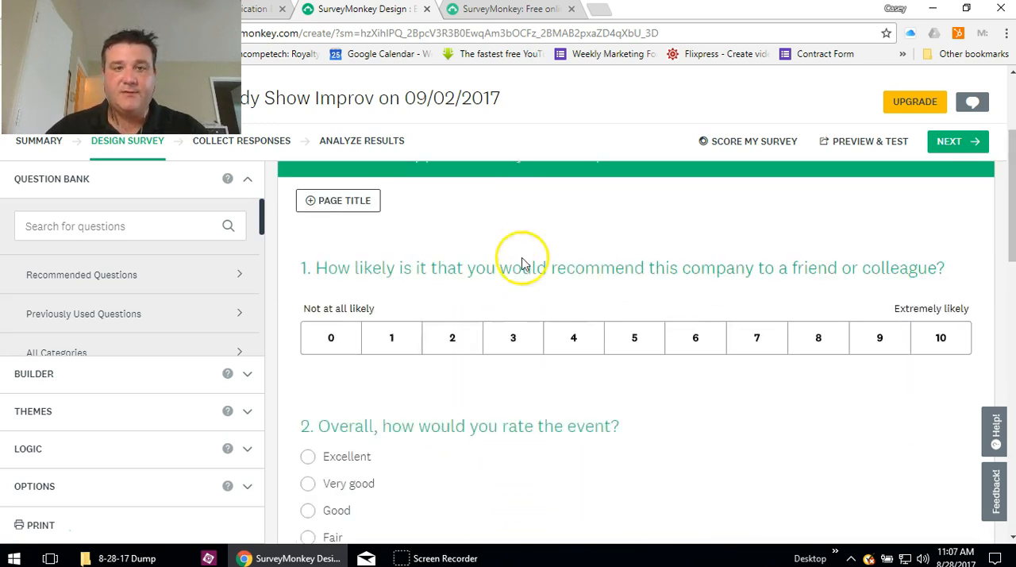
{"action": "scroll", "coordinate": [560, 447], "scroll_direction": "down", "scroll_amount": 2}
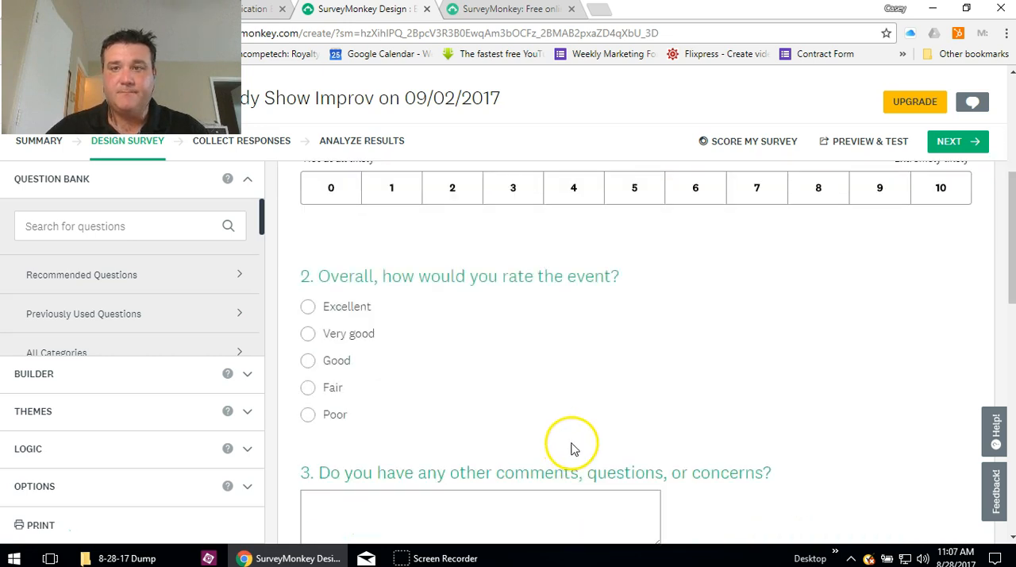
{"action": "scroll", "coordinate": [571, 448], "scroll_direction": "down", "scroll_amount": 3}
{"action": "scroll", "coordinate": [503, 442], "scroll_direction": "down", "scroll_amount": 2}
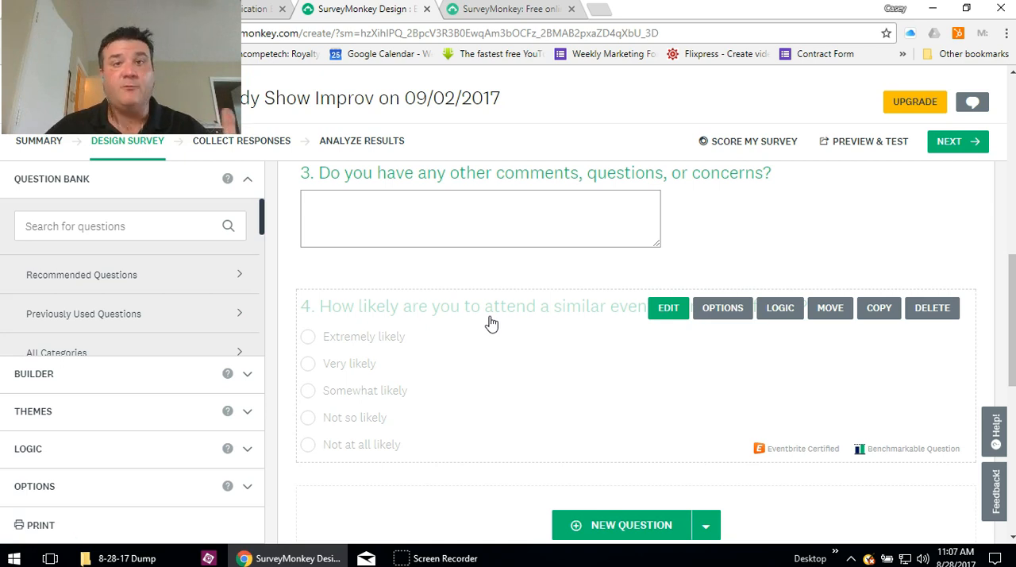
- Advance from the survey design to the email collector's overview for collecting responses
{"action": "left_click", "coordinate": [964, 143]}
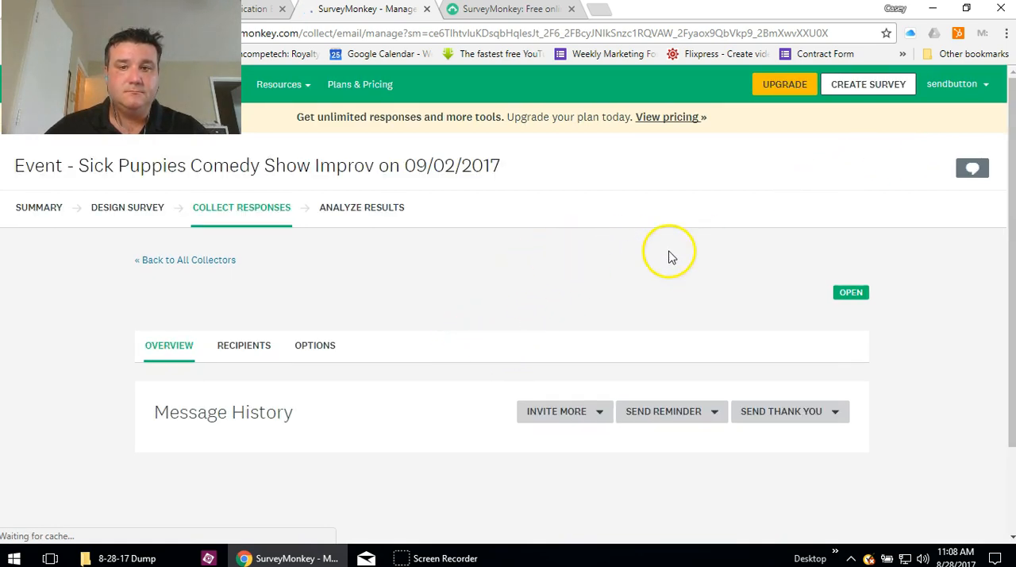
{"action": "scroll", "coordinate": [404, 229], "scroll_direction": "down", "scroll_amount": 2}
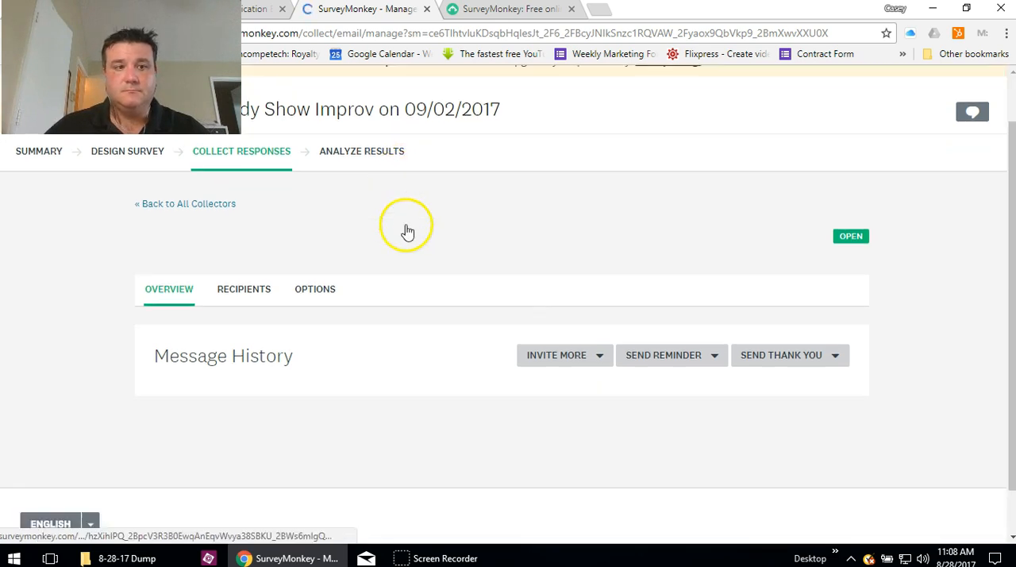
- Examine the new email invitation's overview, recipients list and collector options
{"action": "scroll", "coordinate": [396, 242], "scroll_direction": "up", "scroll_amount": 2}
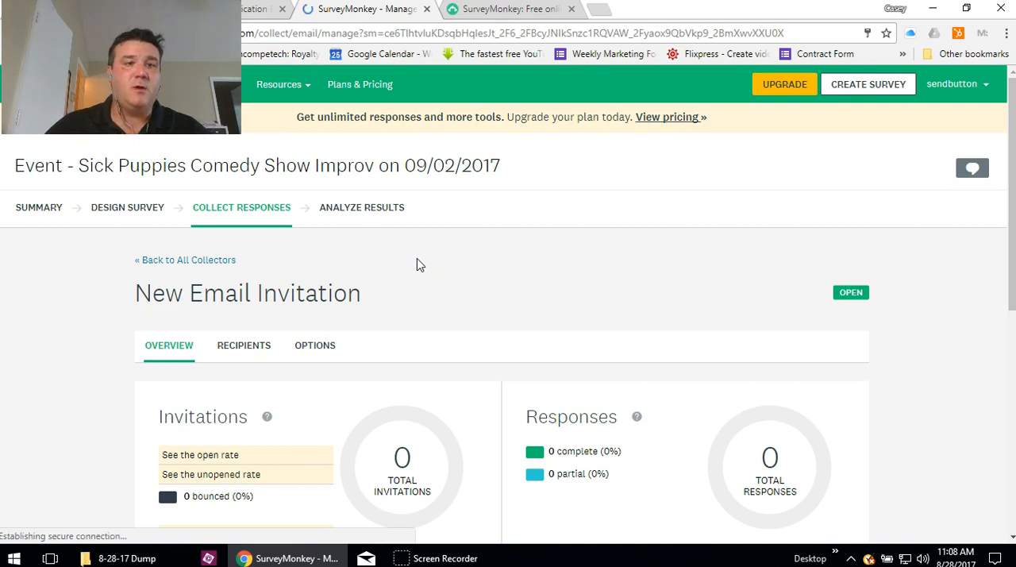
{"action": "left_click", "coordinate": [442, 261]}
{"action": "scroll", "coordinate": [442, 261], "scroll_direction": "down", "scroll_amount": 3}
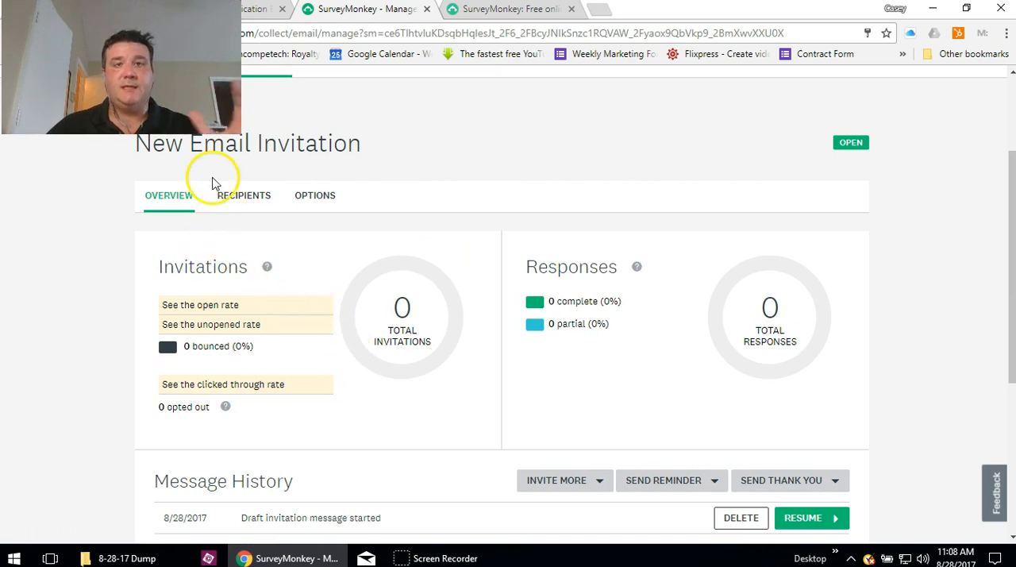
{"action": "left_click", "coordinate": [244, 196]}
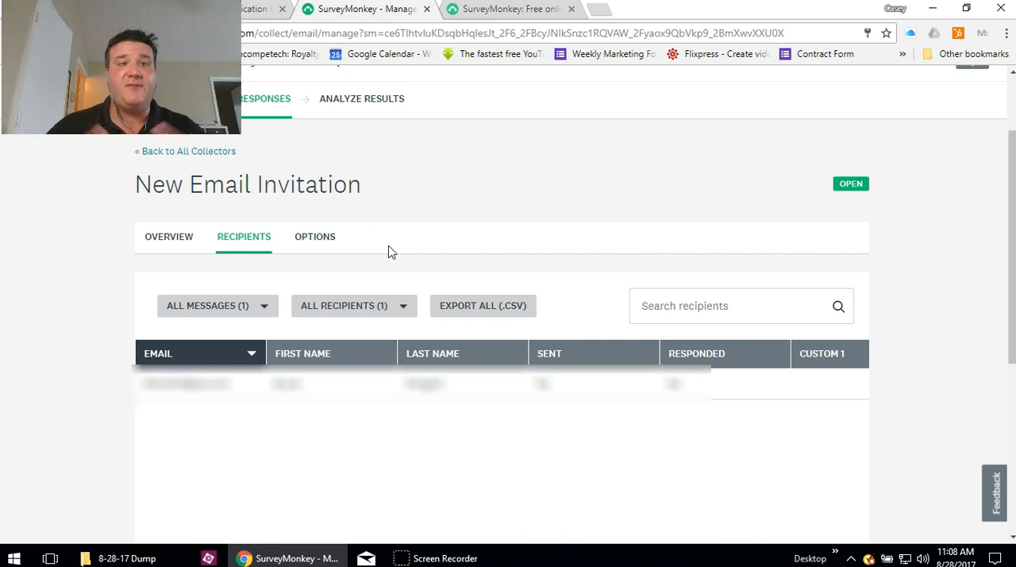
{"action": "scroll", "coordinate": [394, 250], "scroll_direction": "up", "scroll_amount": 1}
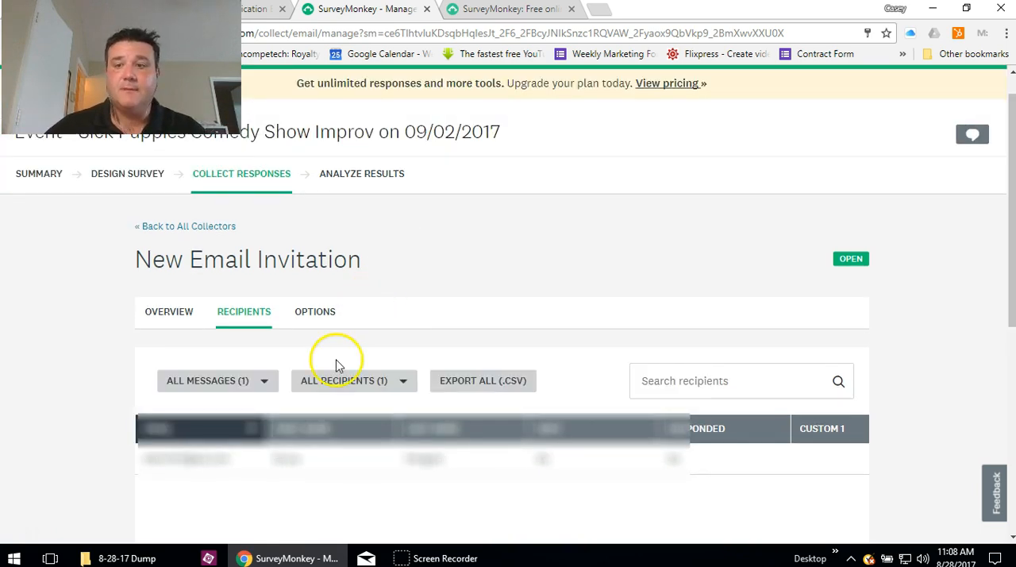
{"action": "left_click", "coordinate": [309, 318]}
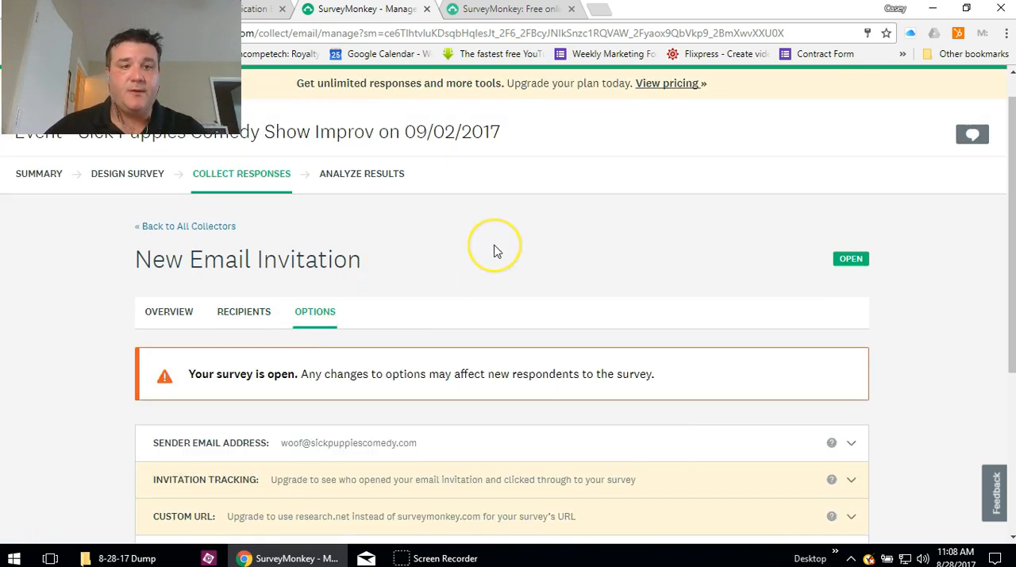
{"action": "scroll", "coordinate": [494, 251], "scroll_direction": "down", "scroll_amount": 1}
{"action": "scroll", "coordinate": [494, 249], "scroll_direction": "down", "scroll_amount": 1}
{"action": "scroll", "coordinate": [426, 275], "scroll_direction": "up", "scroll_amount": 3}
{"action": "left_click", "coordinate": [171, 347]}
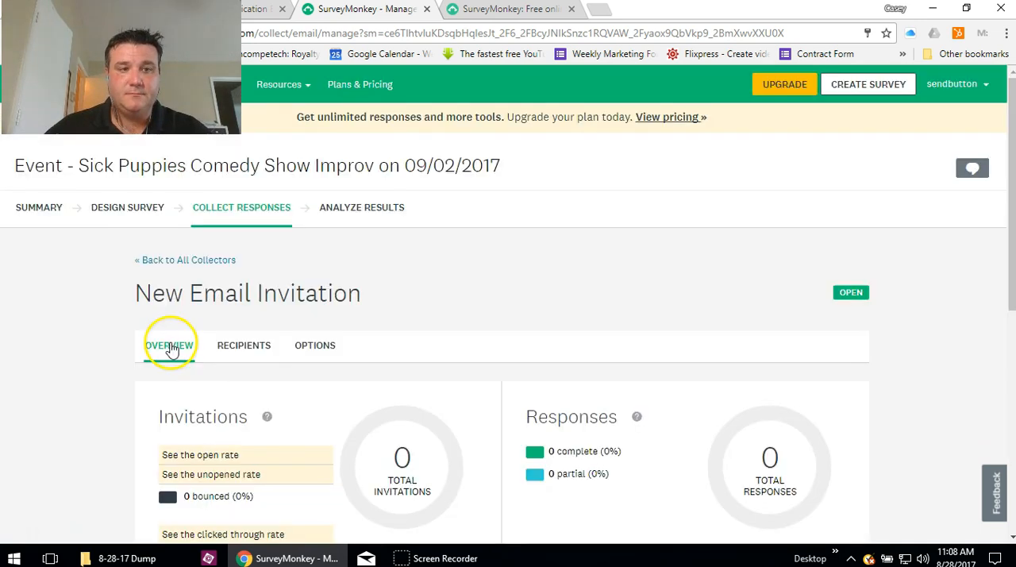
- Resume the draft invitation message and switch its format from custom HTML to HTML Template
{"action": "scroll", "coordinate": [455, 308], "scroll_direction": "down", "scroll_amount": 3}
{"action": "scroll", "coordinate": [457, 311], "scroll_direction": "down", "scroll_amount": 4}
{"action": "scroll", "coordinate": [456, 313], "scroll_direction": "up", "scroll_amount": 3}
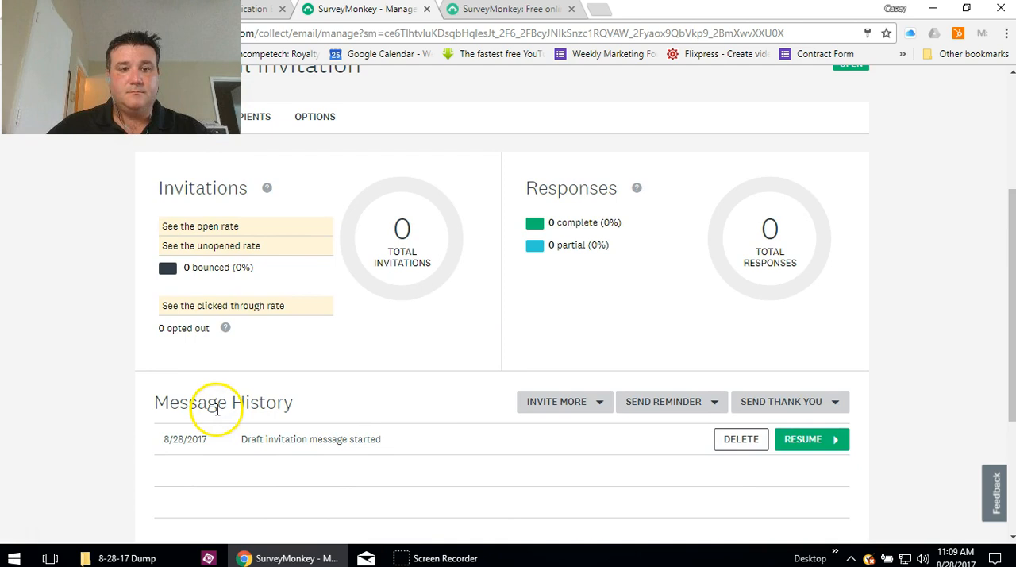
{"action": "left_click", "coordinate": [810, 442]}
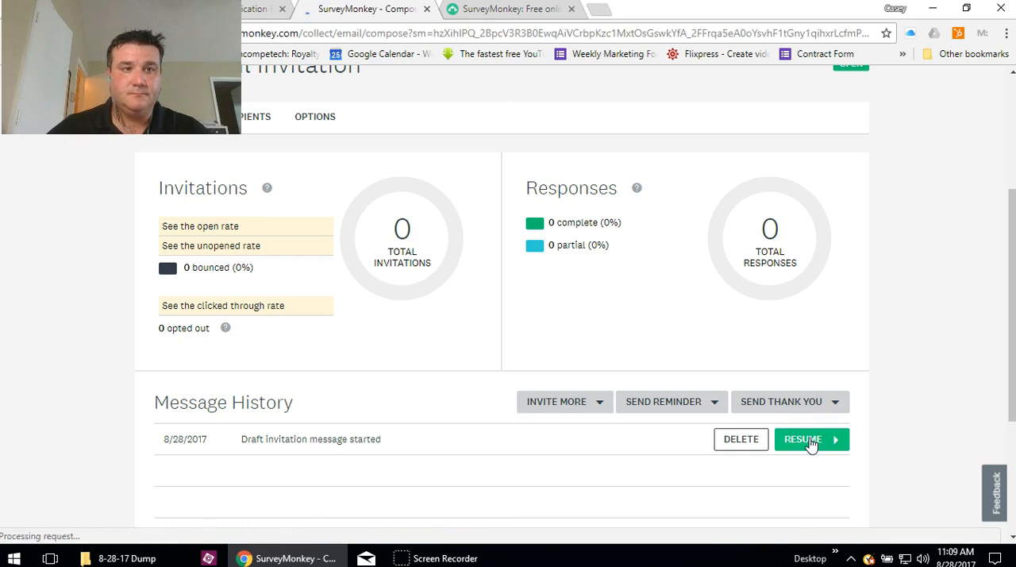
{"action": "scroll", "coordinate": [674, 185], "scroll_direction": "down", "scroll_amount": 4}
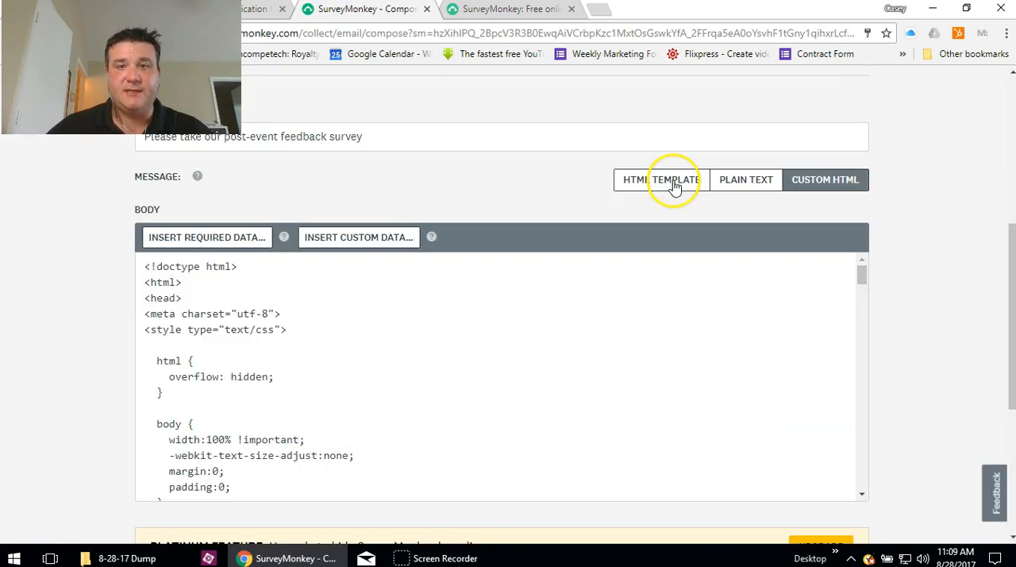
{"action": "left_click", "coordinate": [674, 184]}
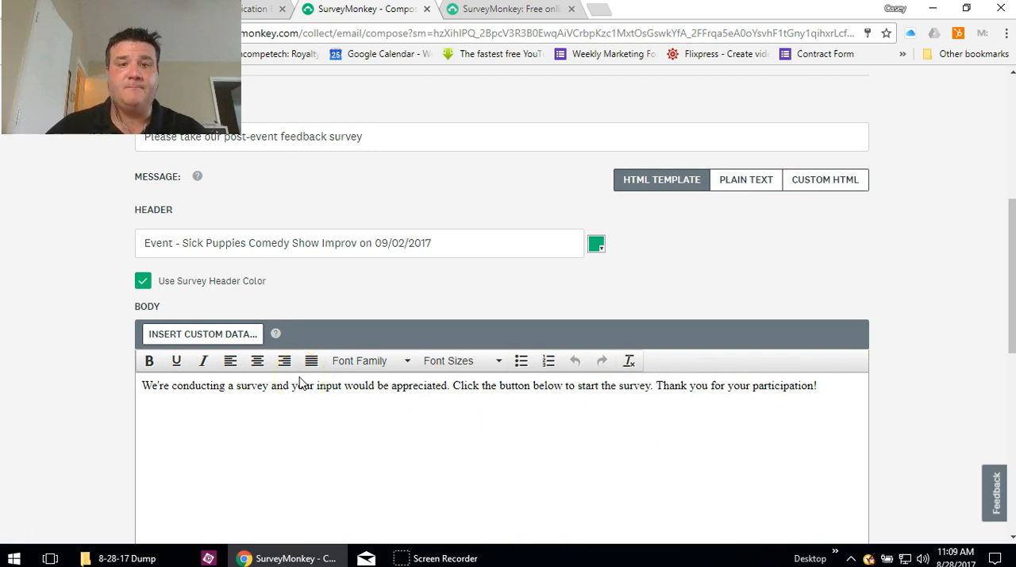
- Review the invitation's header, body text and Begin Survey button, and save the message
{"action": "scroll", "coordinate": [438, 326], "scroll_direction": "up", "scroll_amount": 3}
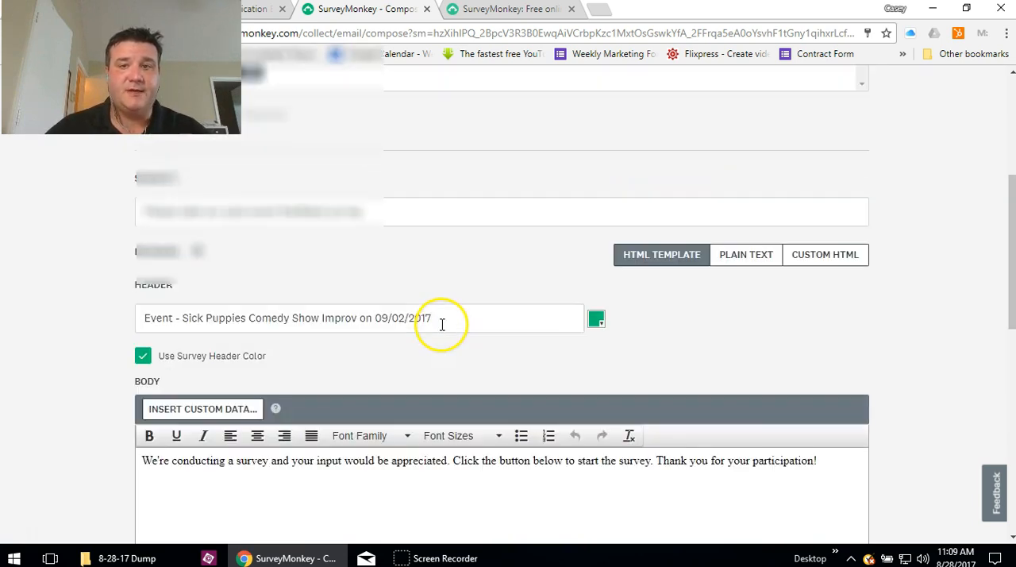
{"action": "scroll", "coordinate": [442, 330], "scroll_direction": "down", "scroll_amount": 10}
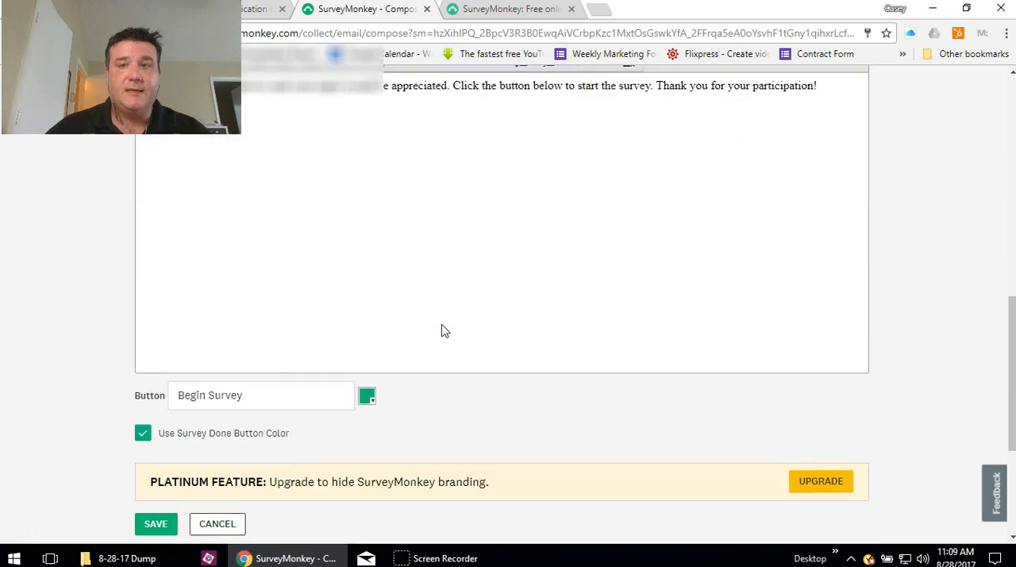
{"action": "scroll", "coordinate": [476, 418], "scroll_direction": "down", "scroll_amount": 2}
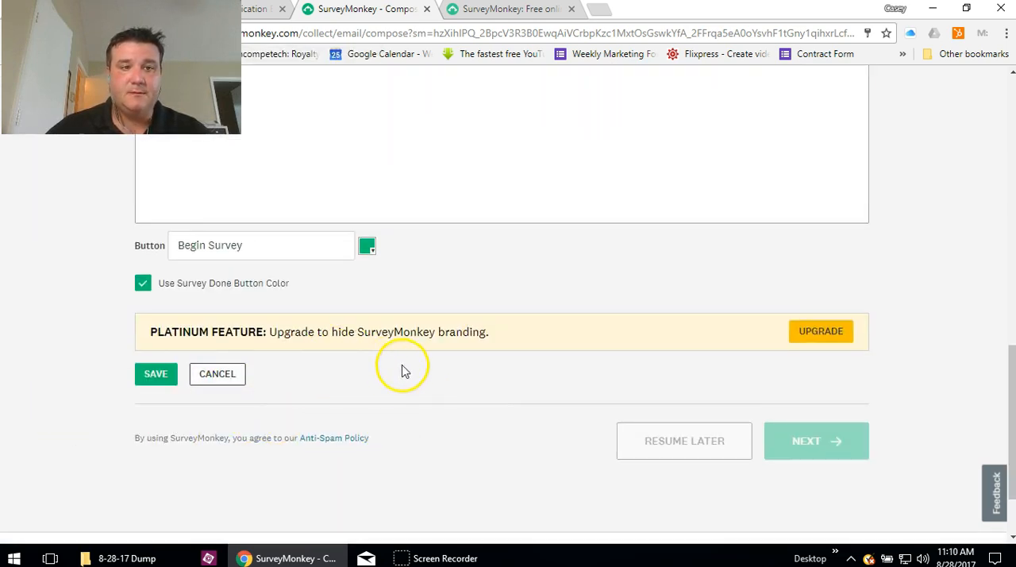
{"action": "scroll", "coordinate": [402, 367], "scroll_direction": "down", "scroll_amount": 1}
{"action": "scroll", "coordinate": [288, 380], "scroll_direction": "up", "scroll_amount": 3}
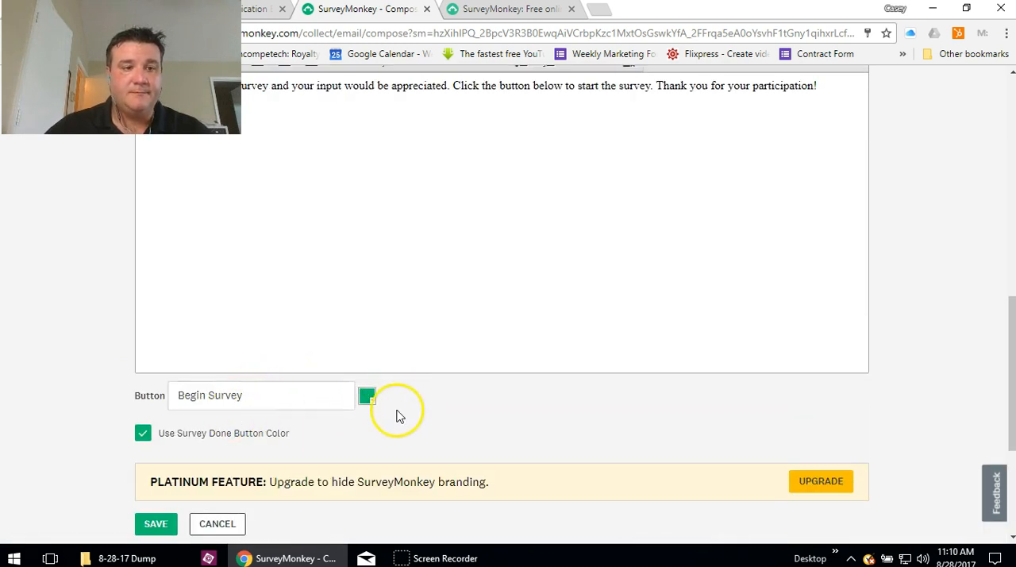
{"action": "left_click", "coordinate": [146, 524]}
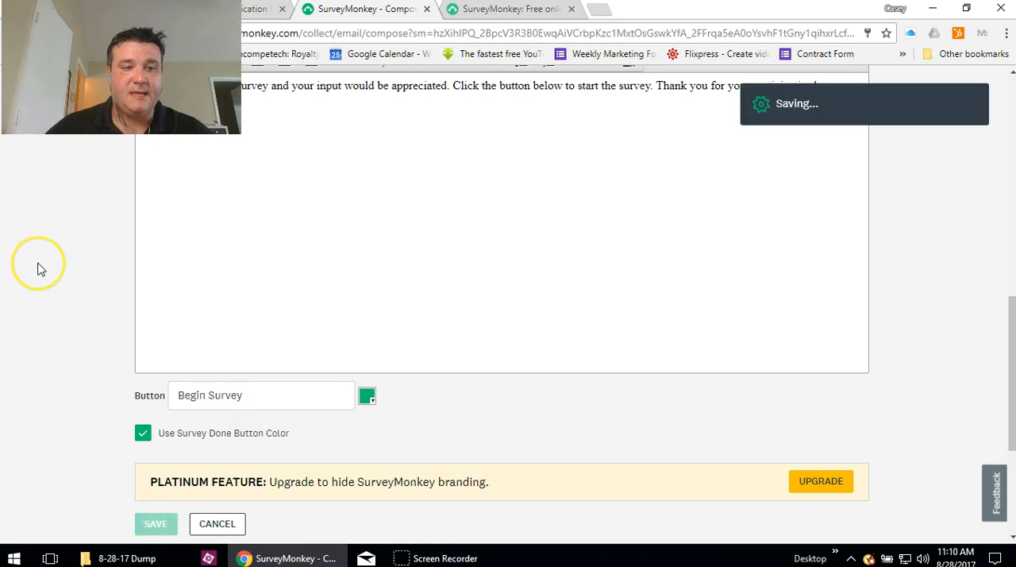
- Check the saved invitation's preview, recipients and subject on the compose page
{"action": "scroll", "coordinate": [177, 331], "scroll_direction": "up", "scroll_amount": 3}
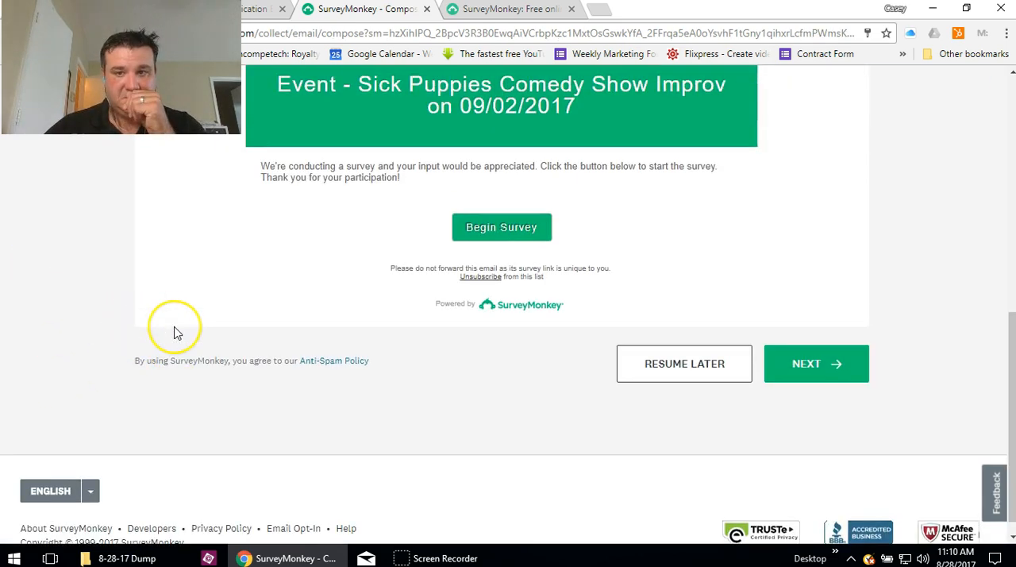
{"action": "scroll", "coordinate": [176, 331], "scroll_direction": "down", "scroll_amount": 2}
{"action": "scroll", "coordinate": [177, 331], "scroll_direction": "down", "scroll_amount": 1}
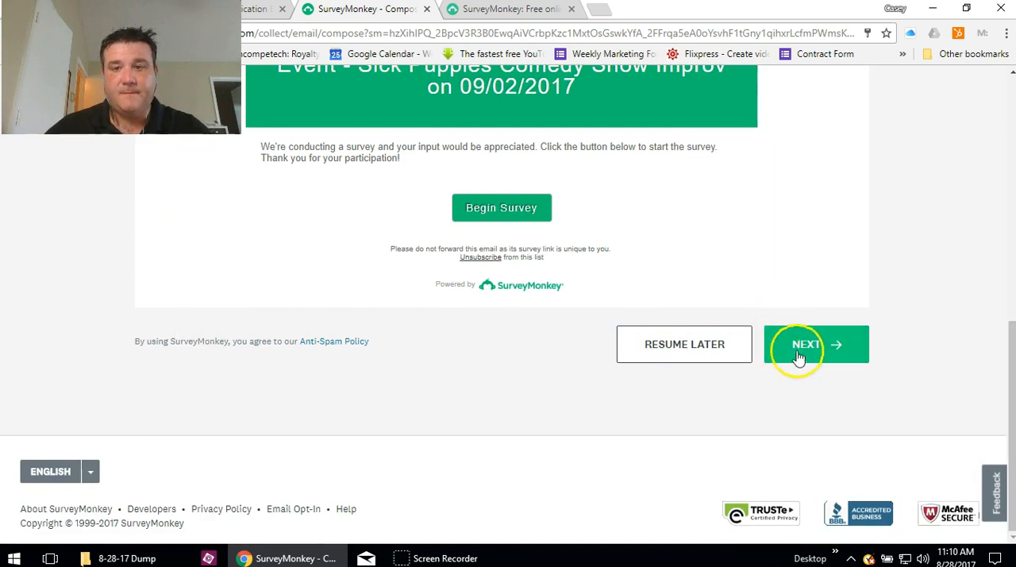
{"action": "scroll", "coordinate": [539, 410], "scroll_direction": "up", "scroll_amount": 5}
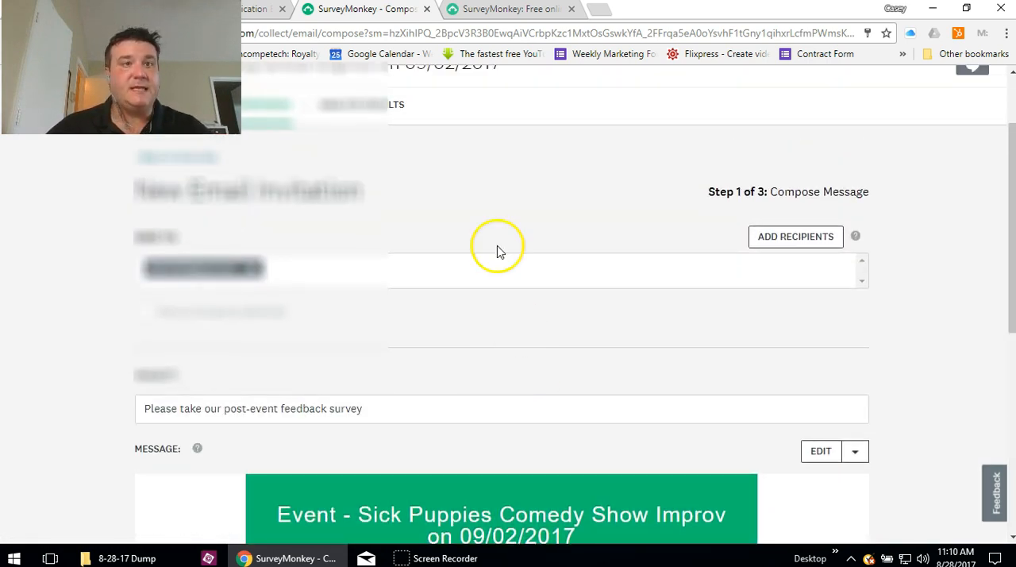
{"action": "left_click", "coordinate": [478, 8]}
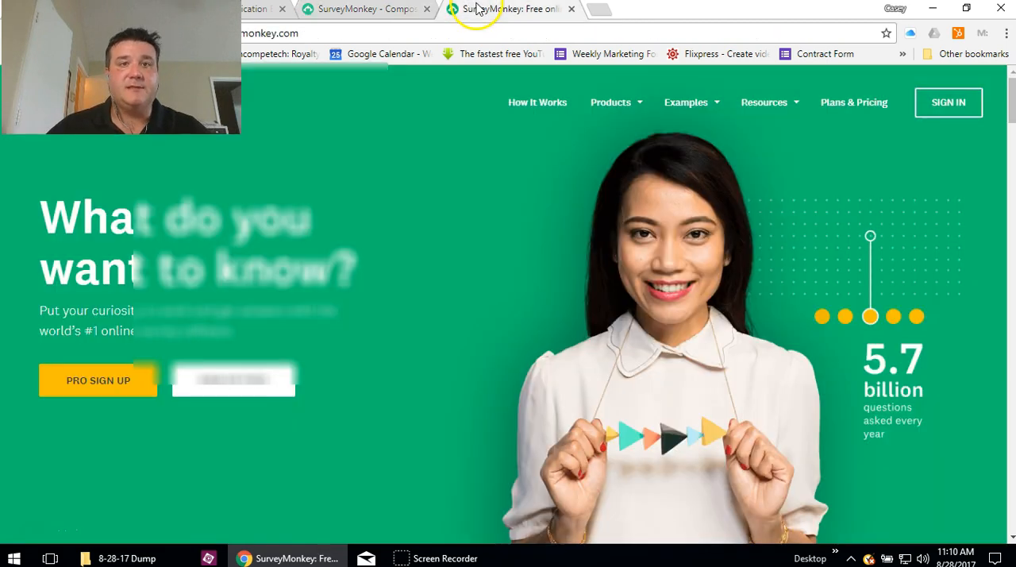
{"action": "left_click", "coordinate": [364, 9]}
{"action": "scroll", "coordinate": [480, 260], "scroll_direction": "up", "scroll_amount": 2}
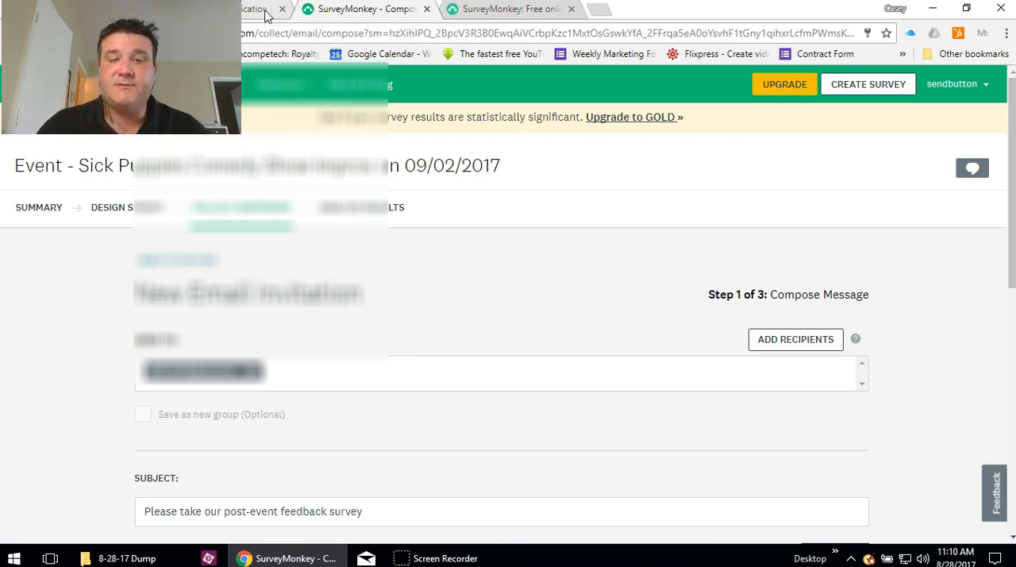
- Switch to the event's SurveyMonkey page in Eventbrite and reload it to return to the survey options
{"action": "left_click", "coordinate": [266, 14]}
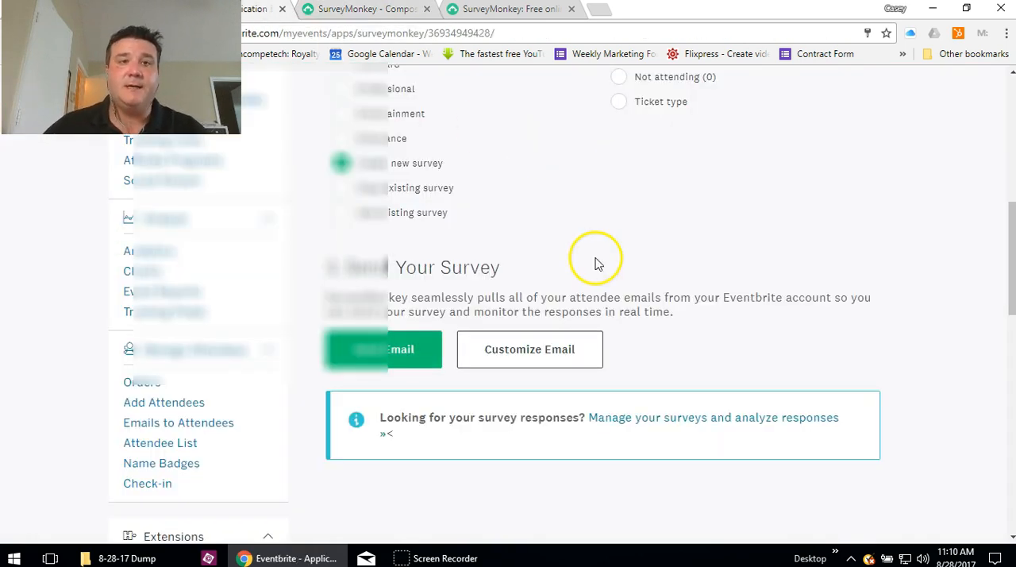
{"action": "scroll", "coordinate": [595, 258], "scroll_direction": "up", "scroll_amount": 5}
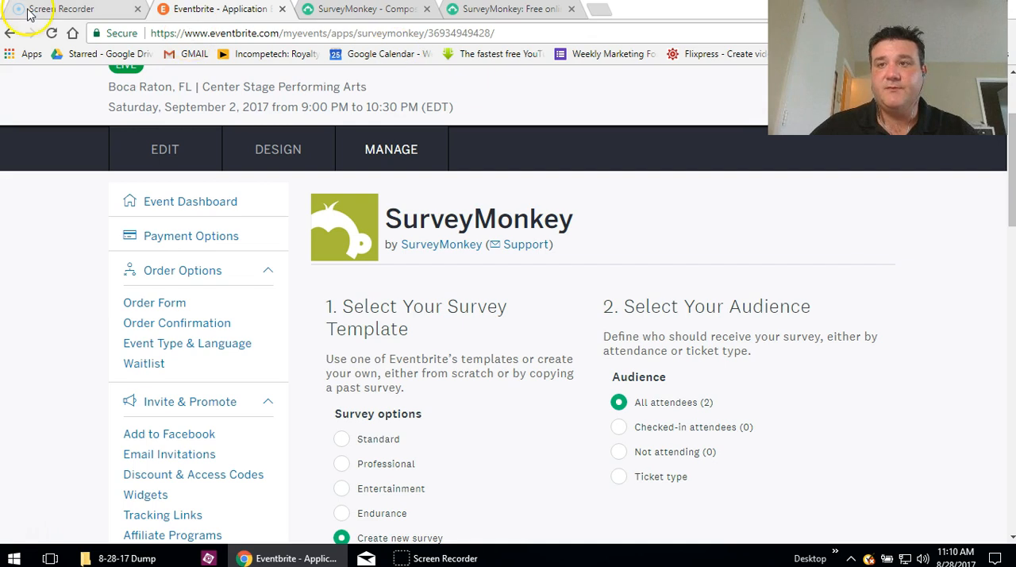
{"action": "left_click", "coordinate": [51, 34]}
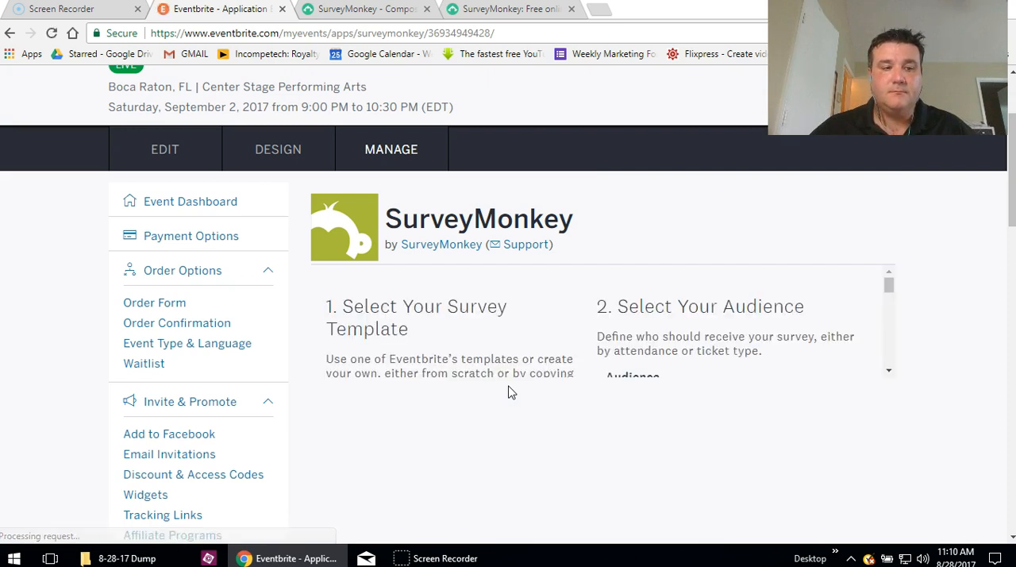
{"action": "scroll", "coordinate": [422, 333], "scroll_direction": "down", "scroll_amount": 2}
{"action": "scroll", "coordinate": [431, 325], "scroll_direction": "down", "scroll_amount": 1}
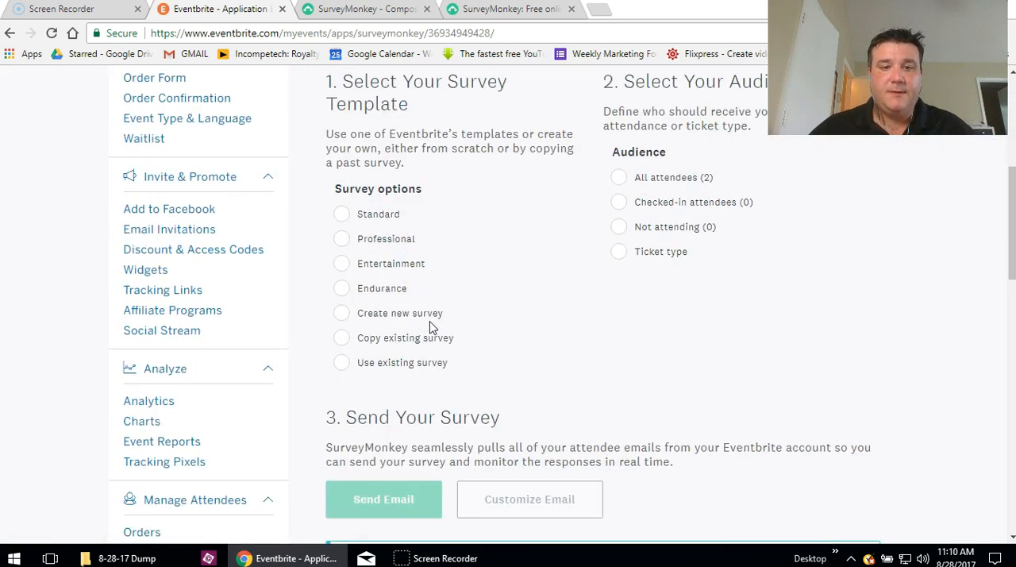
- Browse the surveys available under Use existing survey, and change the survey option to Copy existing survey
{"action": "left_click", "coordinate": [365, 366]}
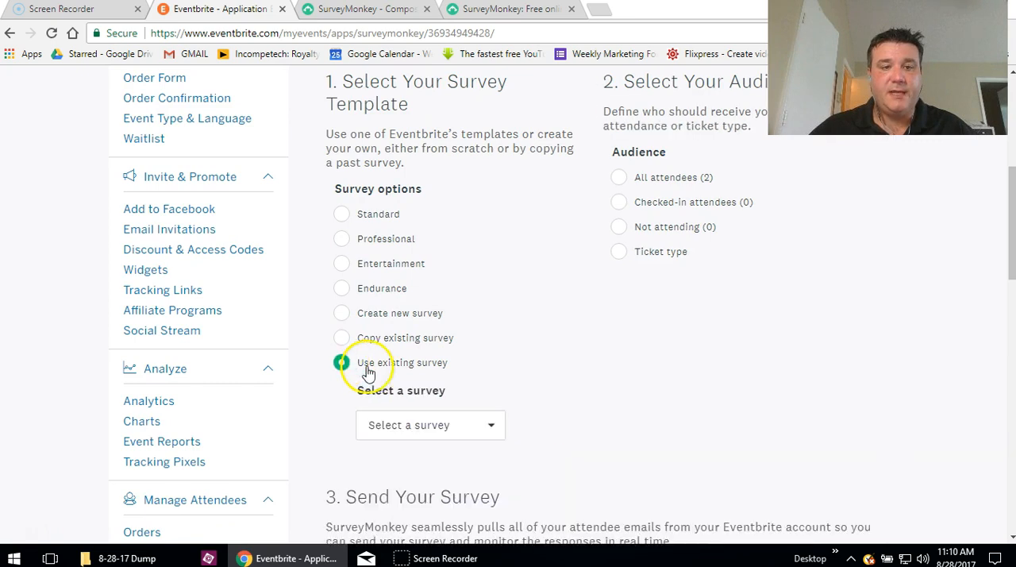
{"action": "left_click", "coordinate": [493, 429]}
{"action": "scroll", "coordinate": [539, 380], "scroll_direction": "down", "scroll_amount": 1}
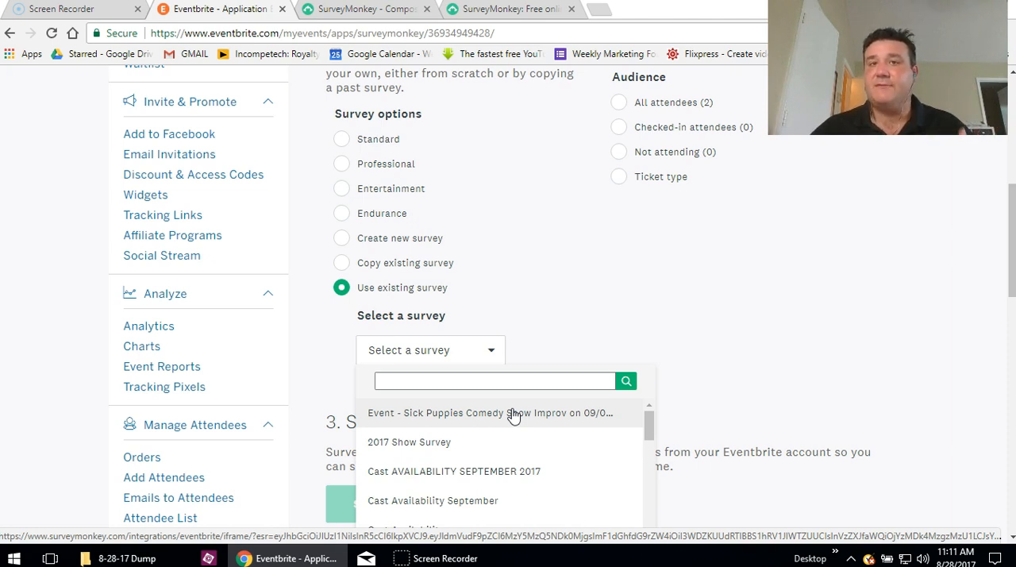
{"action": "left_click", "coordinate": [487, 452]}
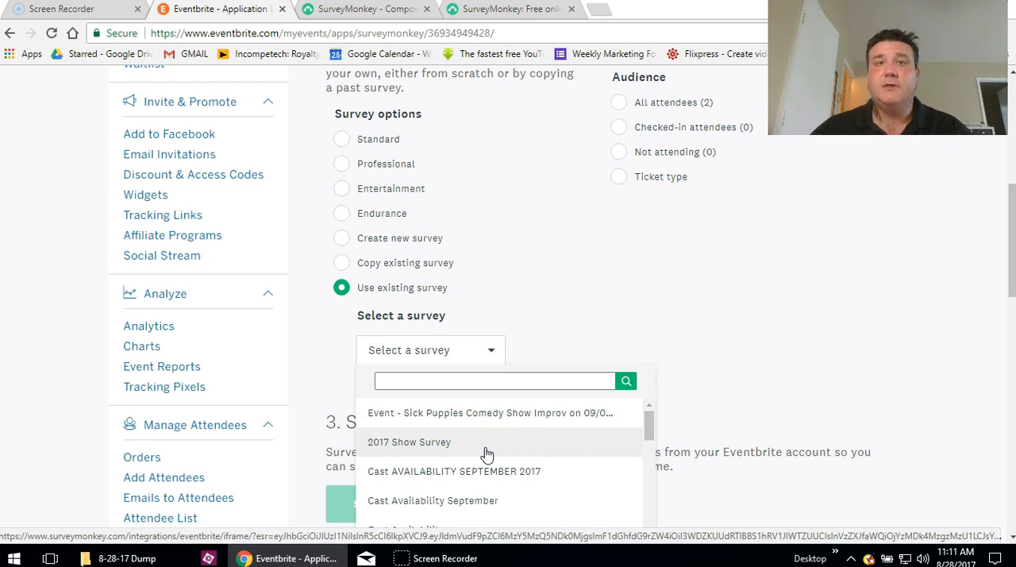
{"action": "left_click", "coordinate": [540, 328]}
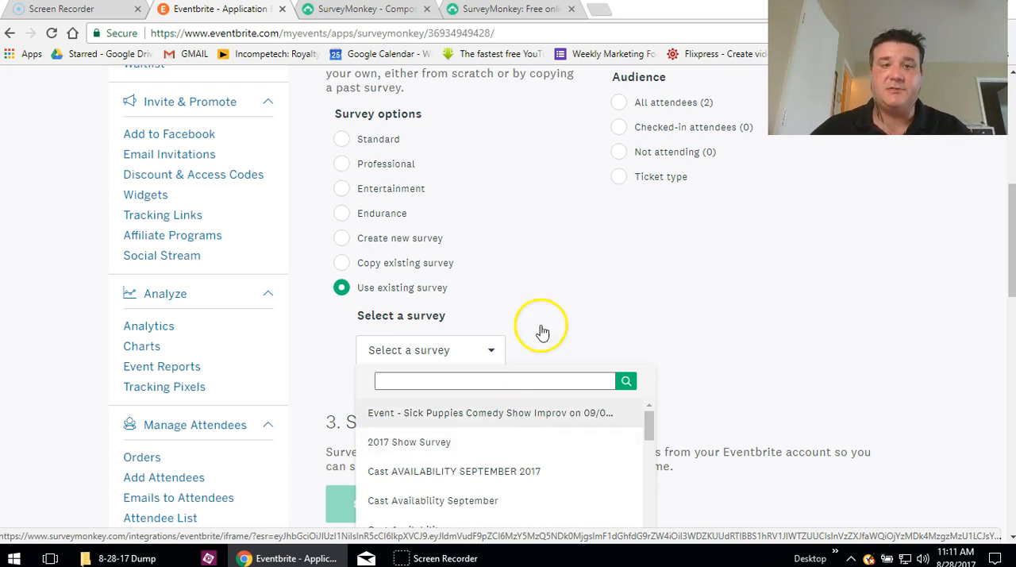
{"action": "left_click", "coordinate": [453, 261]}
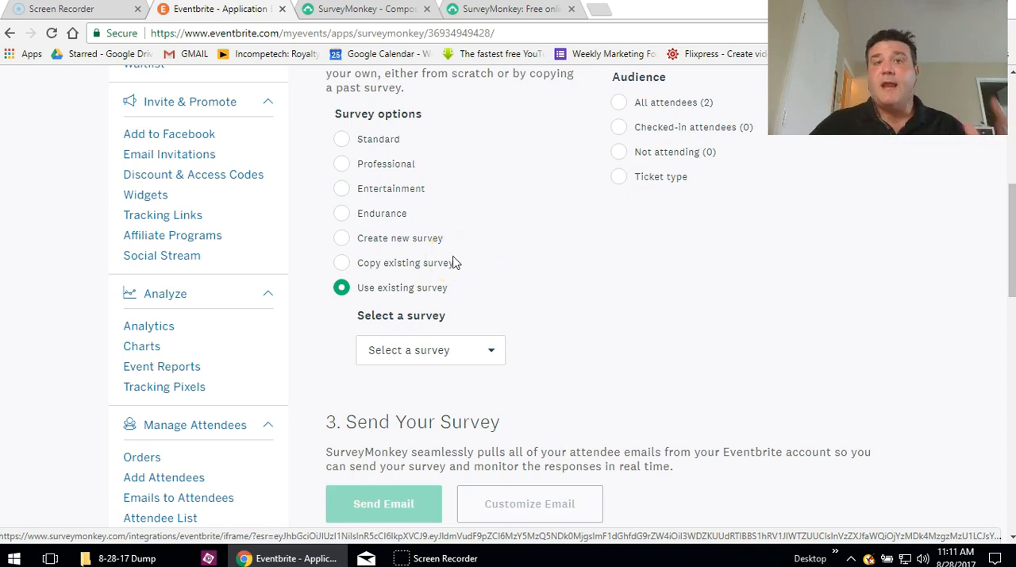
{"action": "left_click", "coordinate": [480, 364]}
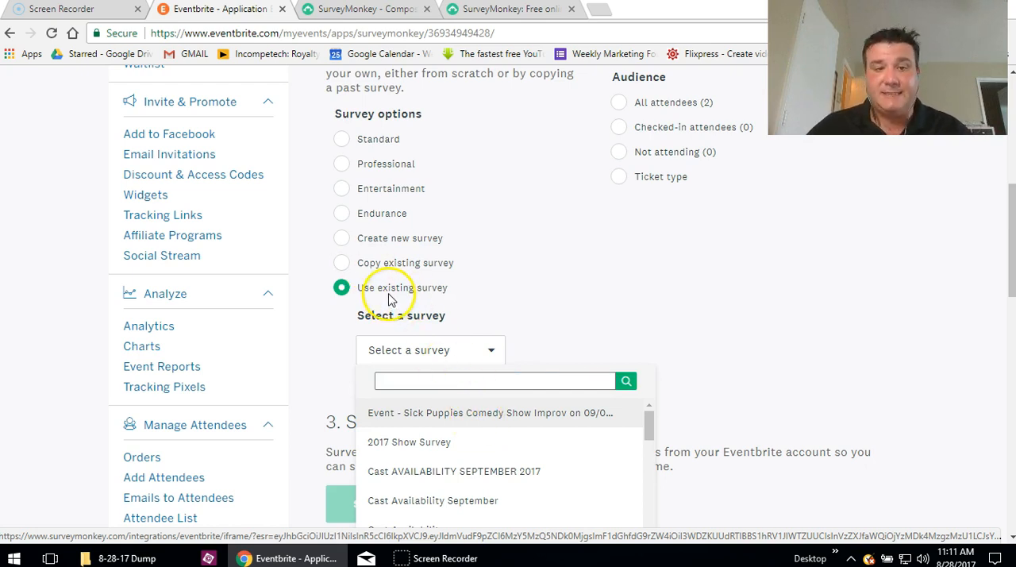
{"action": "left_click", "coordinate": [370, 266]}
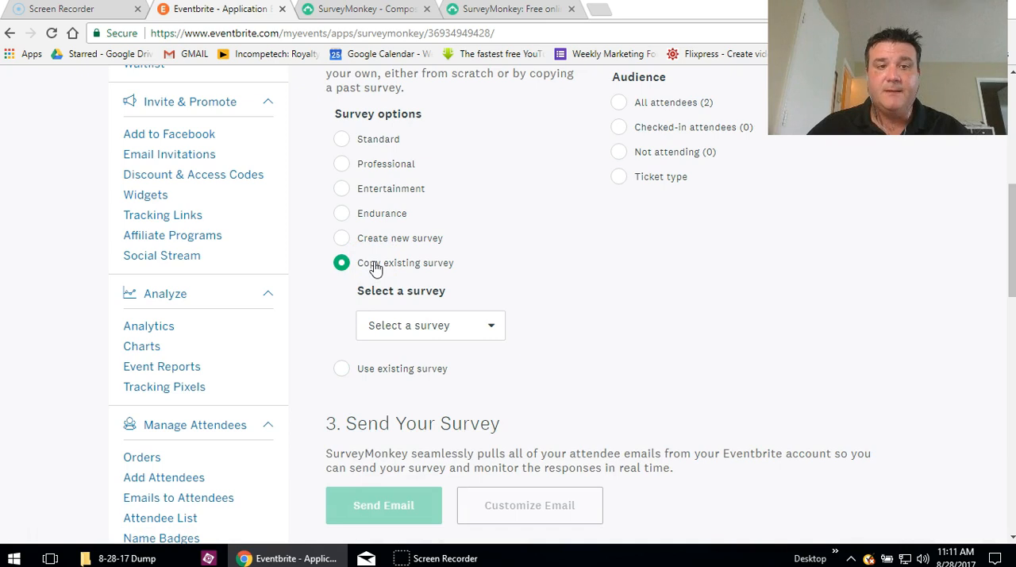